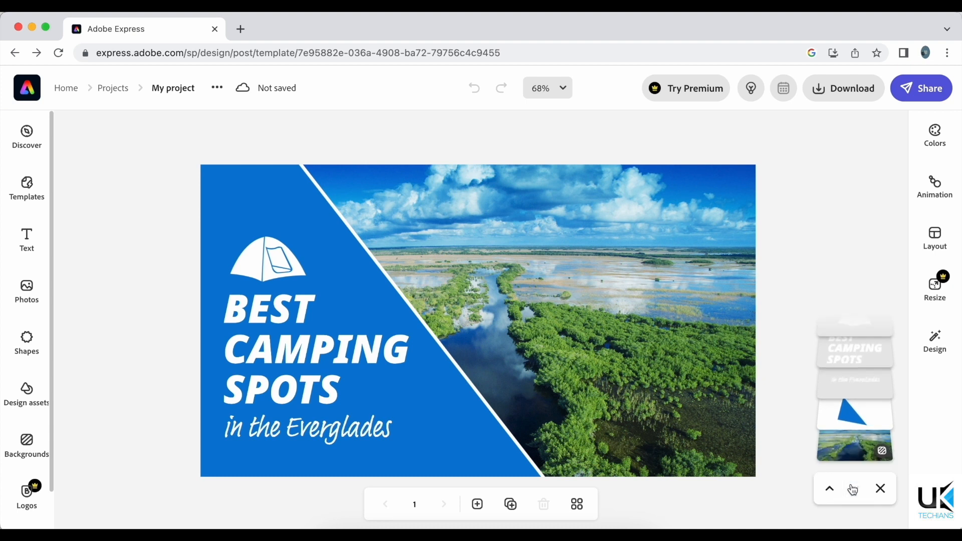
# Inspect the template's layers one by one: background photo, blue diagonal shape, subtitle text, headline text and tent icon
pyautogui.click(856, 446)
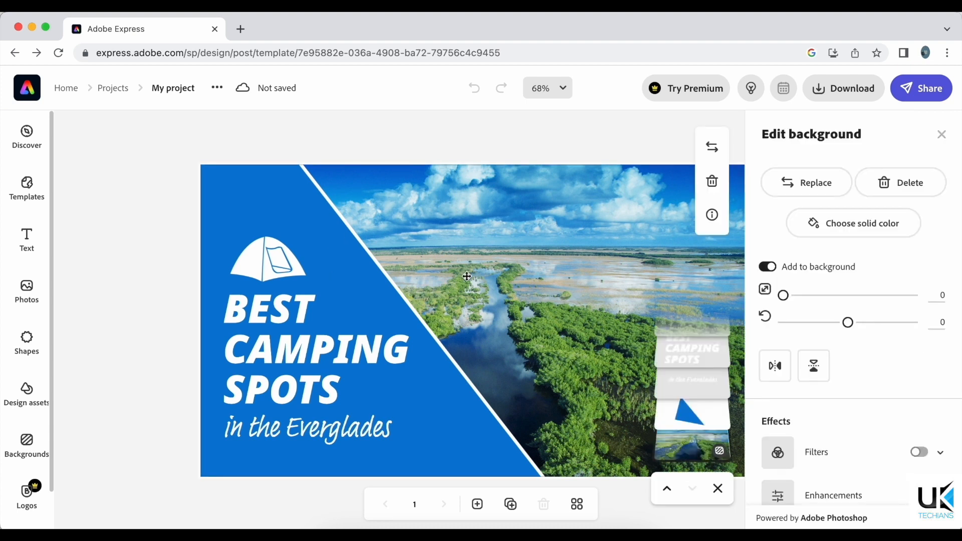
pyautogui.click(667, 409)
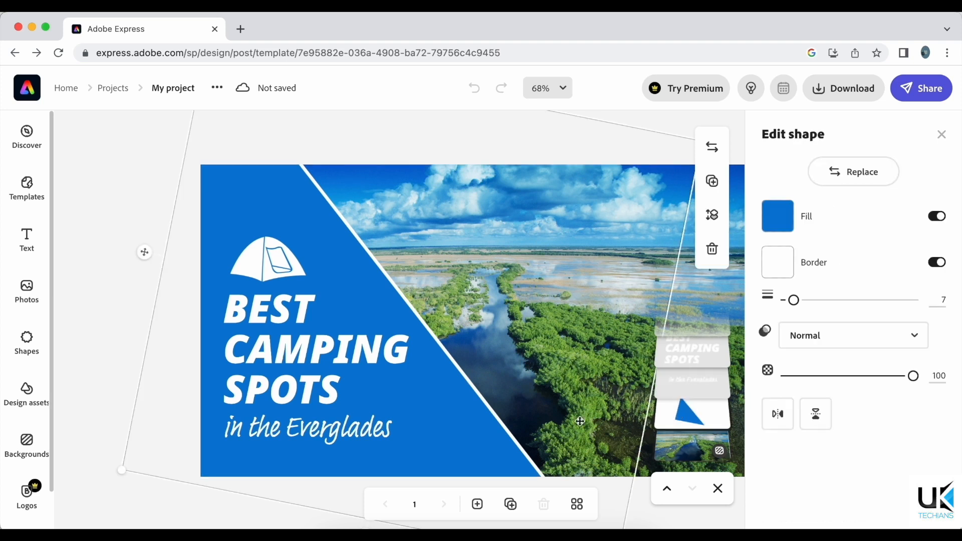
pyautogui.click(687, 382)
pyautogui.click(704, 357)
pyautogui.click(707, 336)
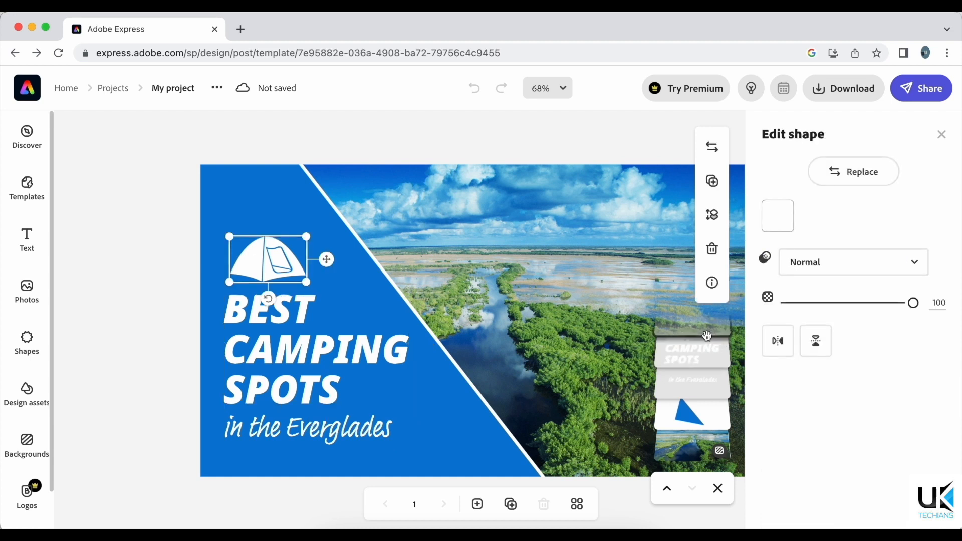
# Replace the landscape background using the Chromatic backgrounds, trying a rainbow Holographic image before settling on a soft pink-purple gradient
pyautogui.click(703, 448)
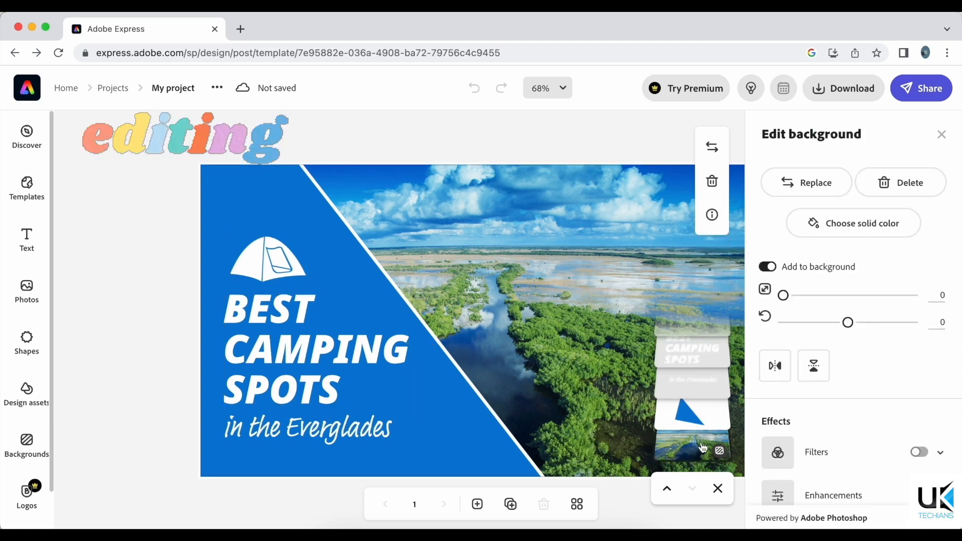
pyautogui.click(838, 230)
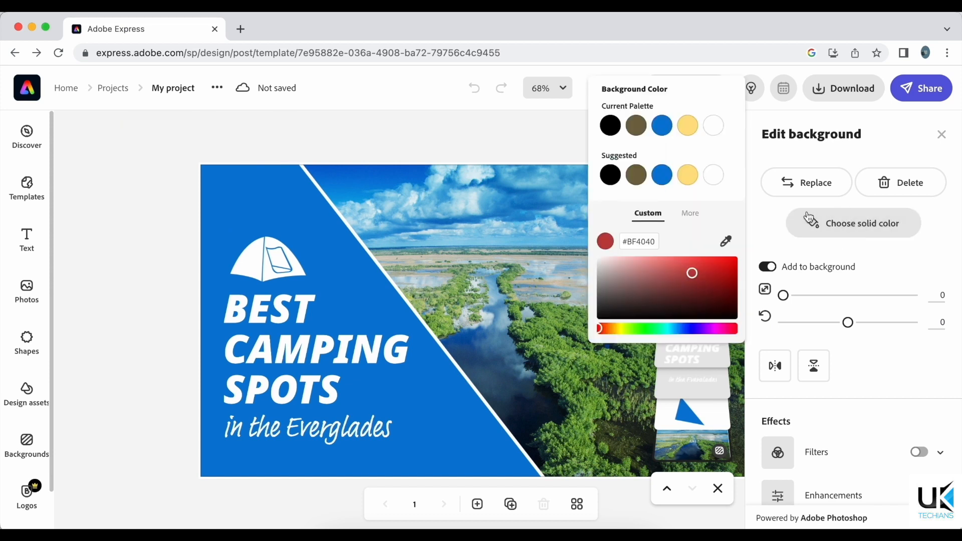
pyautogui.click(39, 465)
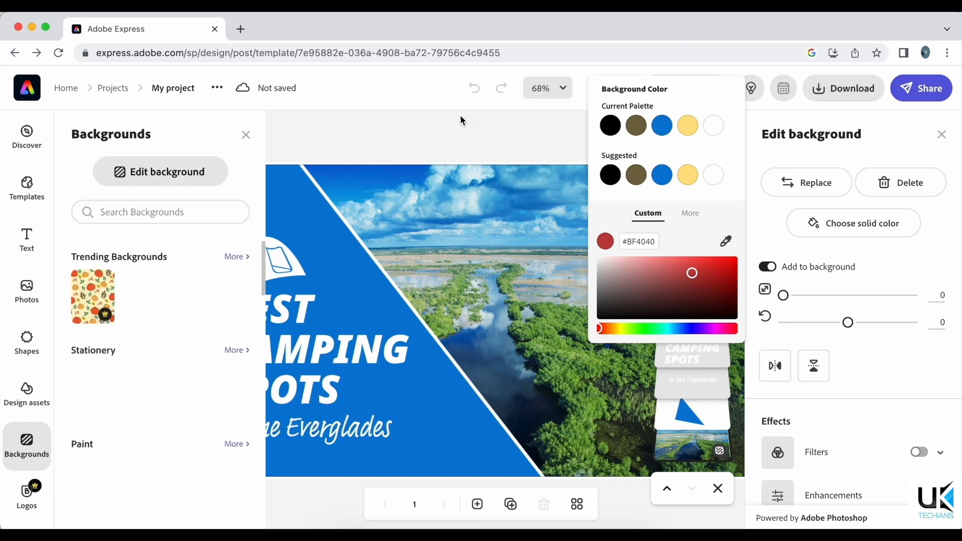
pyautogui.click(181, 212)
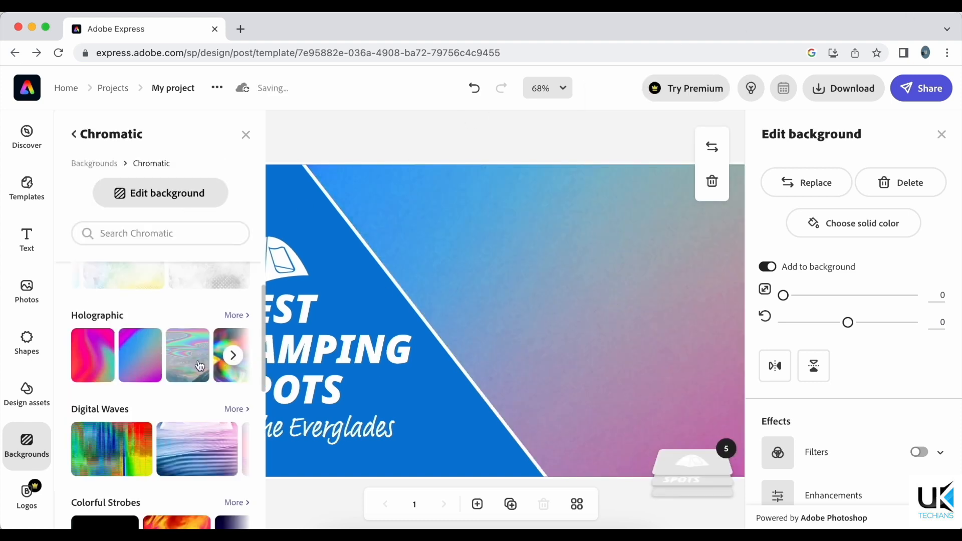
pyautogui.click(223, 357)
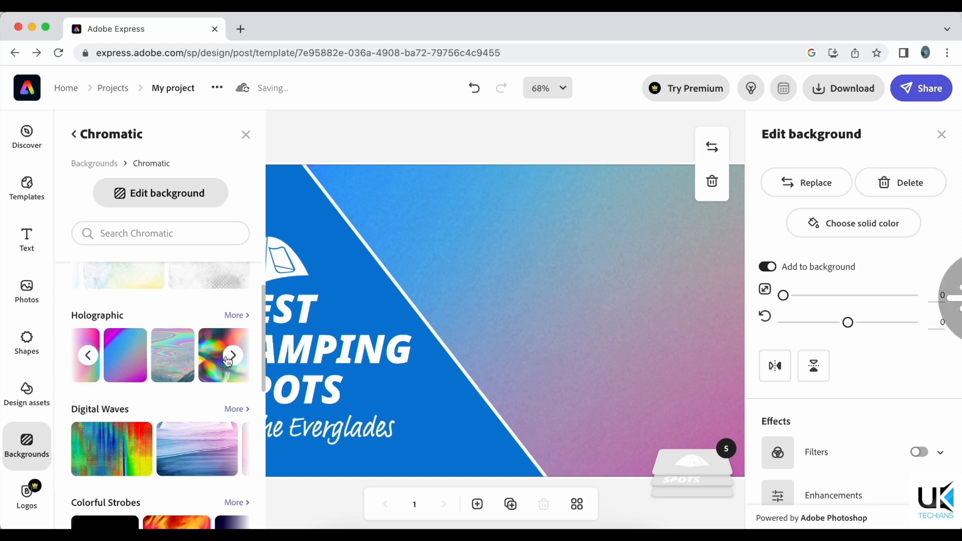
pyautogui.click(205, 355)
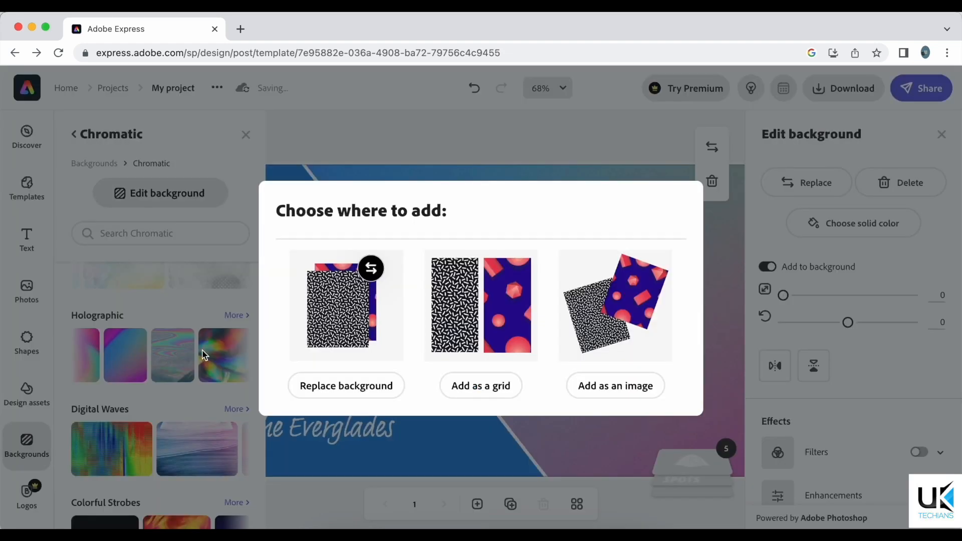
pyautogui.click(360, 384)
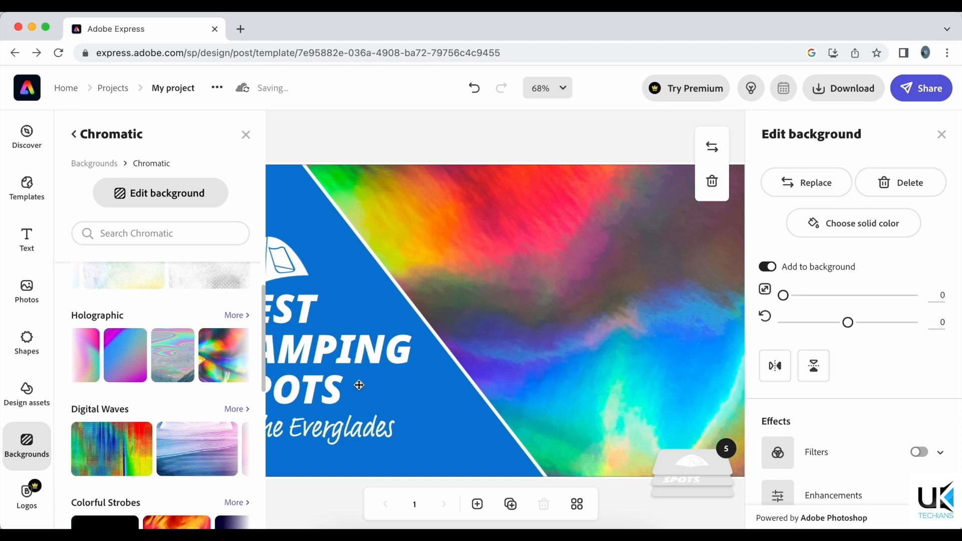
pyautogui.scroll(-5, 192, 410)
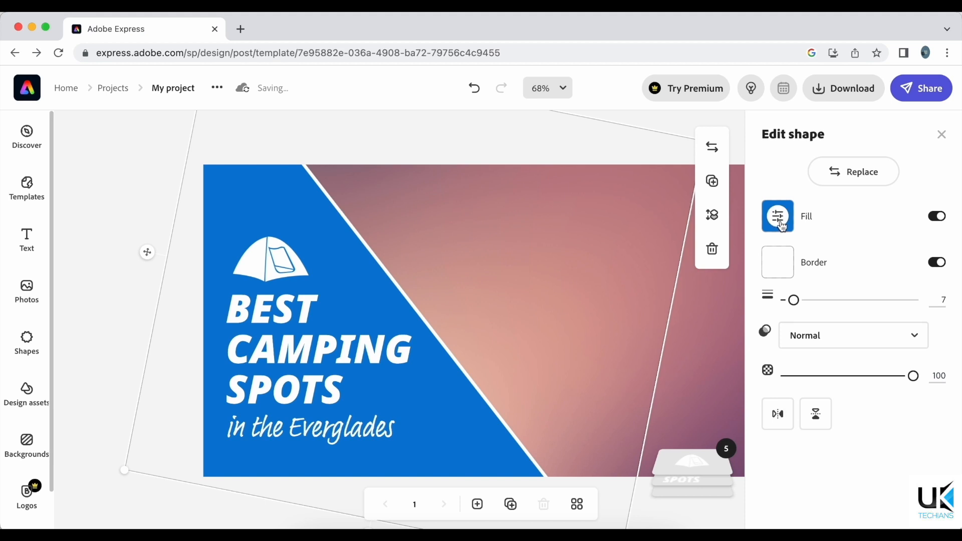
# Recolor the blue diagonal shape's fill to coral red, starting from the suggested yellow and shifting its hue
pyautogui.click(781, 225)
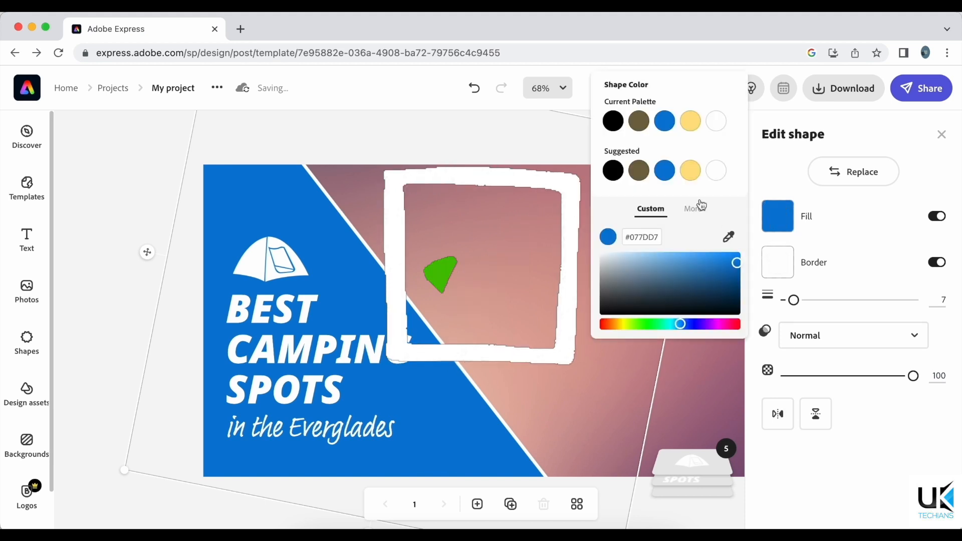
pyautogui.click(691, 175)
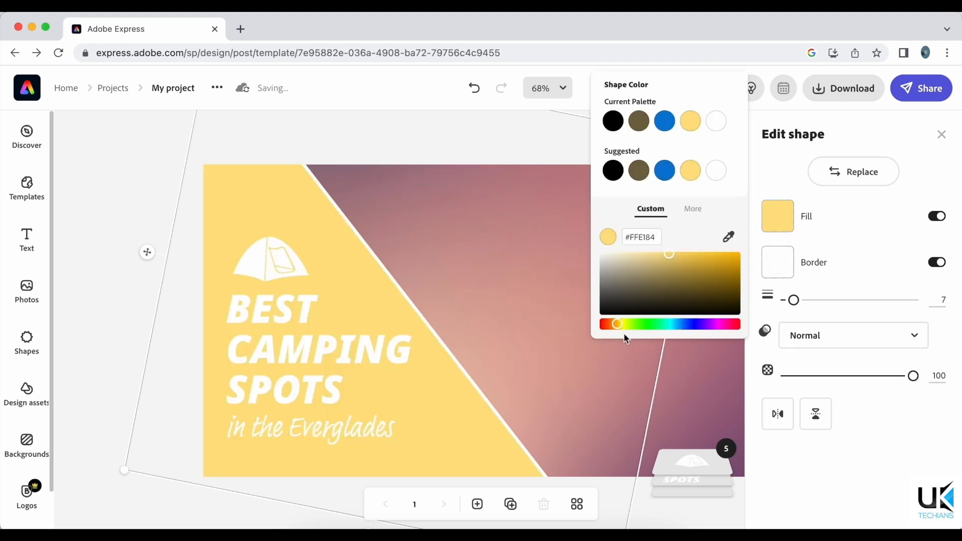
pyautogui.moveTo(618, 333); pyautogui.dragTo(617, 332)
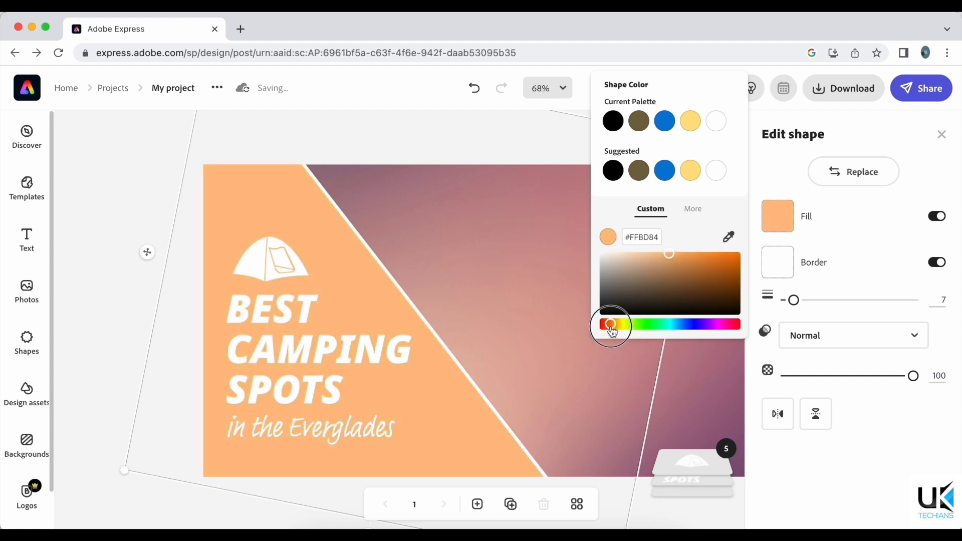
pyautogui.moveTo(609, 330); pyautogui.dragTo(602, 331)
pyautogui.click(452, 146)
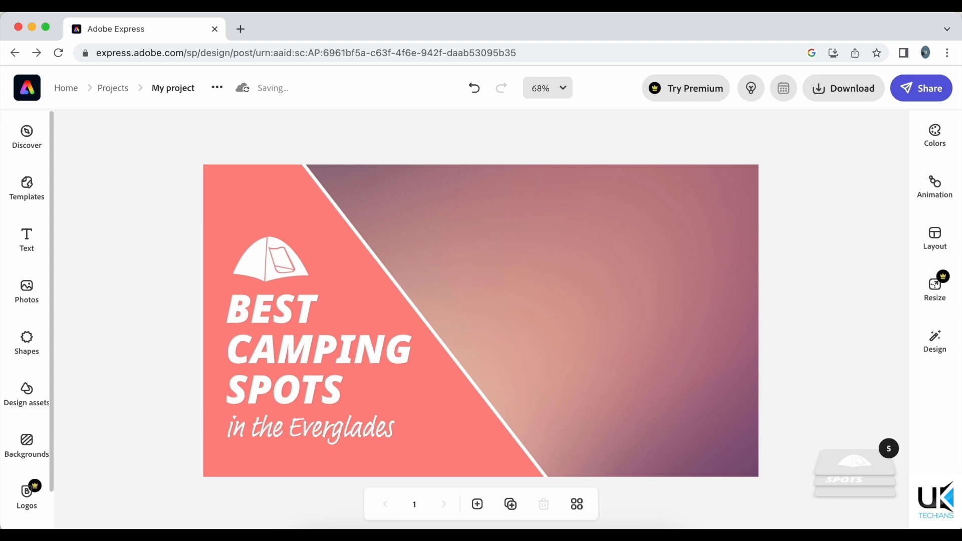
# Open freepik.com in a new browser tab
pyautogui.click(241, 28)
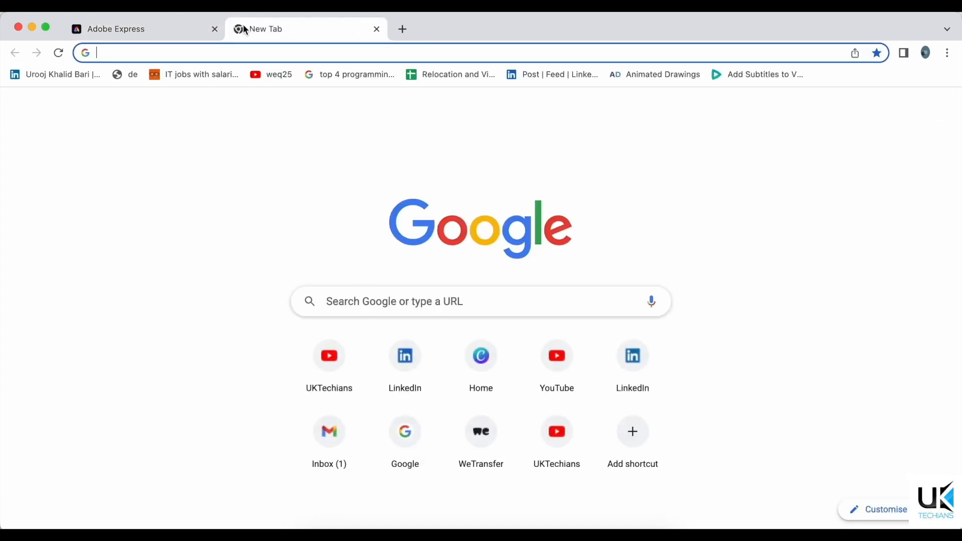
pyautogui.write('fe')
pyautogui.press('BackSpace')
pyautogui.write('reepik.com')
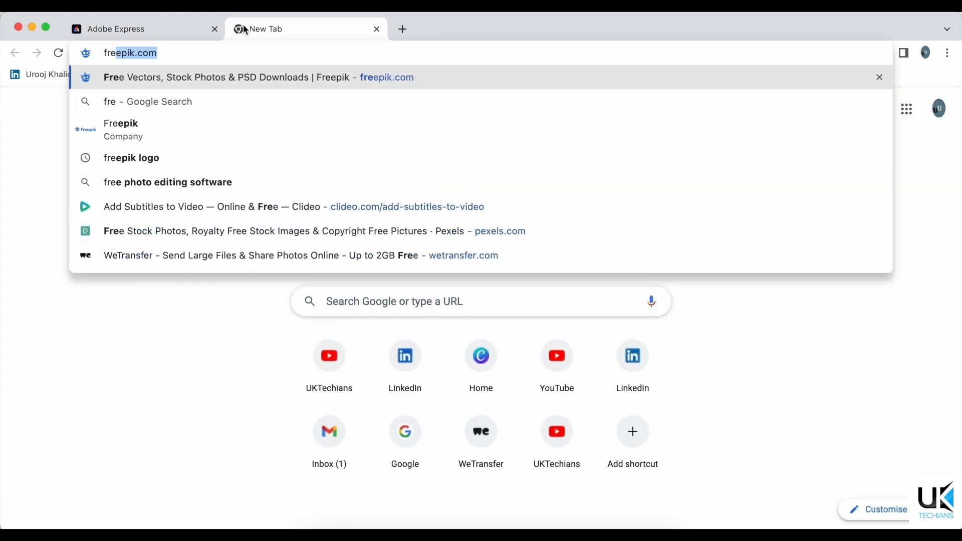
pyautogui.press('Return')
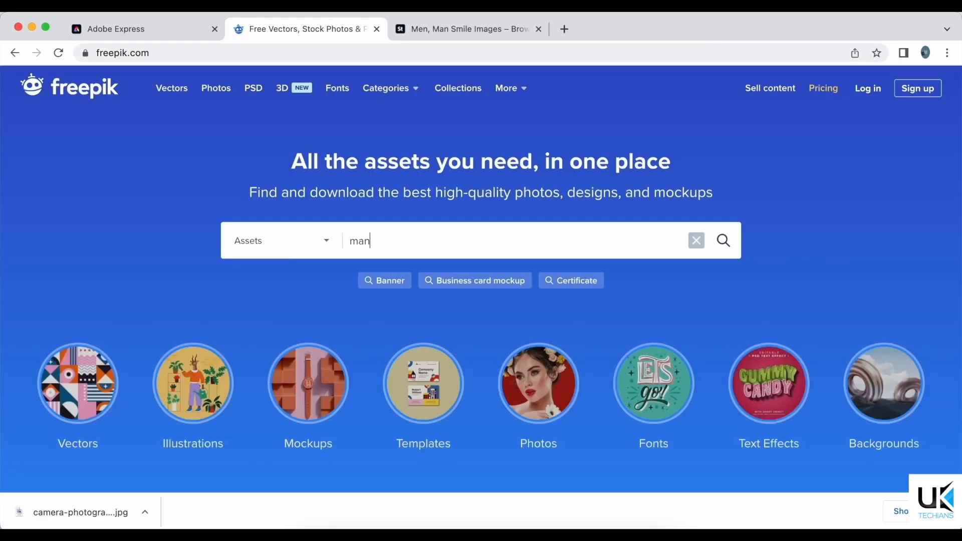
# Search Freepik for man, search for women instead, and open the photo of the curly-haired girl in a pink hoodie
pyautogui.press('Return')
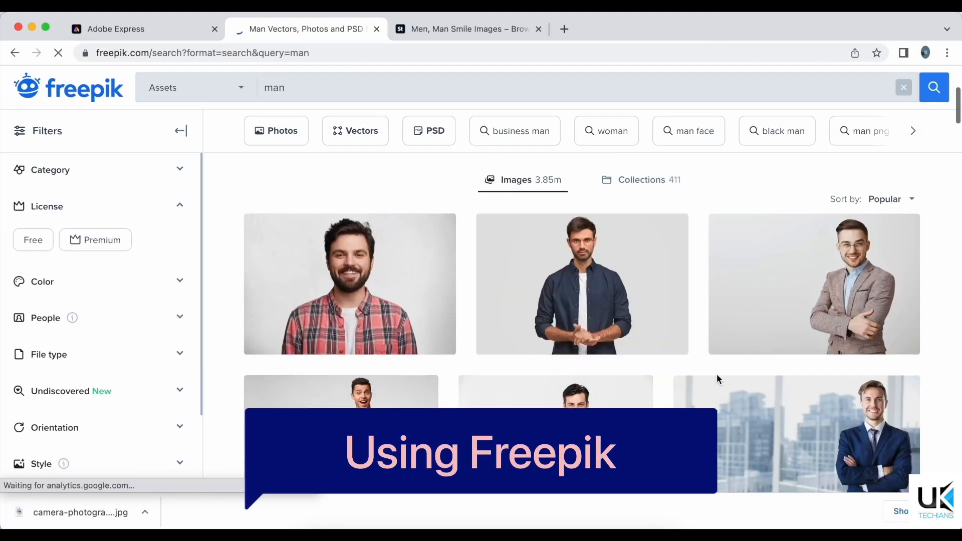
pyautogui.scroll(-2, 717, 374)
pyautogui.doubleClick(283, 92)
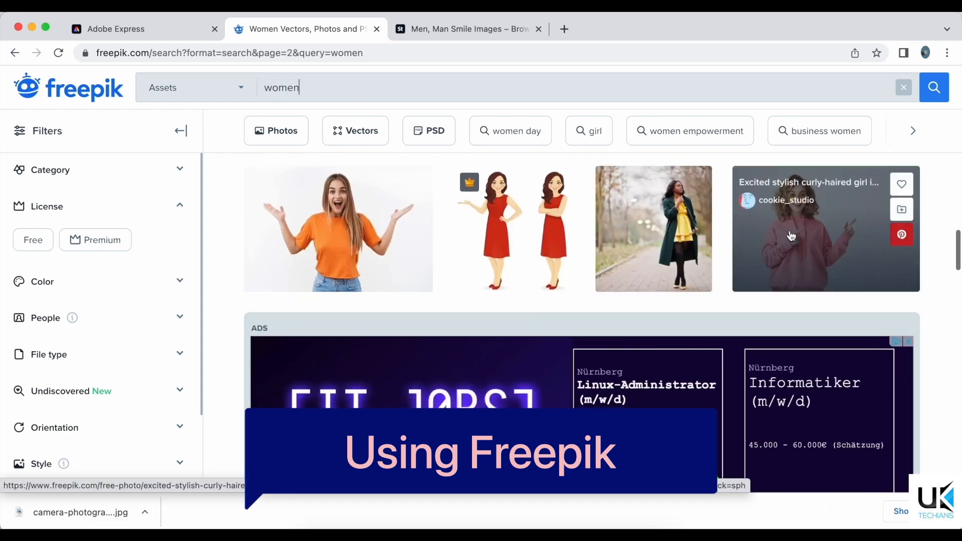
pyautogui.click(790, 232)
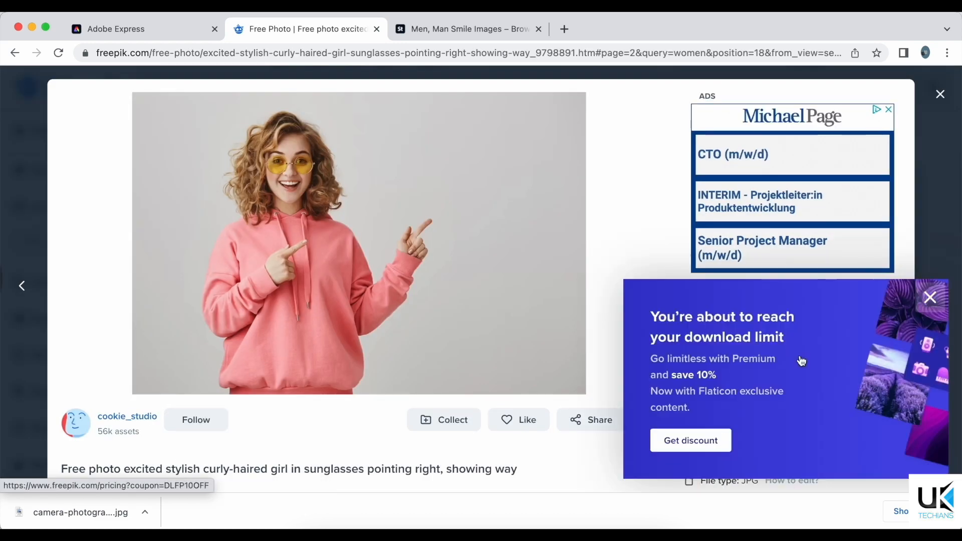
pyautogui.scroll(-3, 143, 295)
# Try several preset filters on the girl photo in the Freepik Editor, apply the vivid pink one, and download the image
pyautogui.scroll(-2, 141, 295)
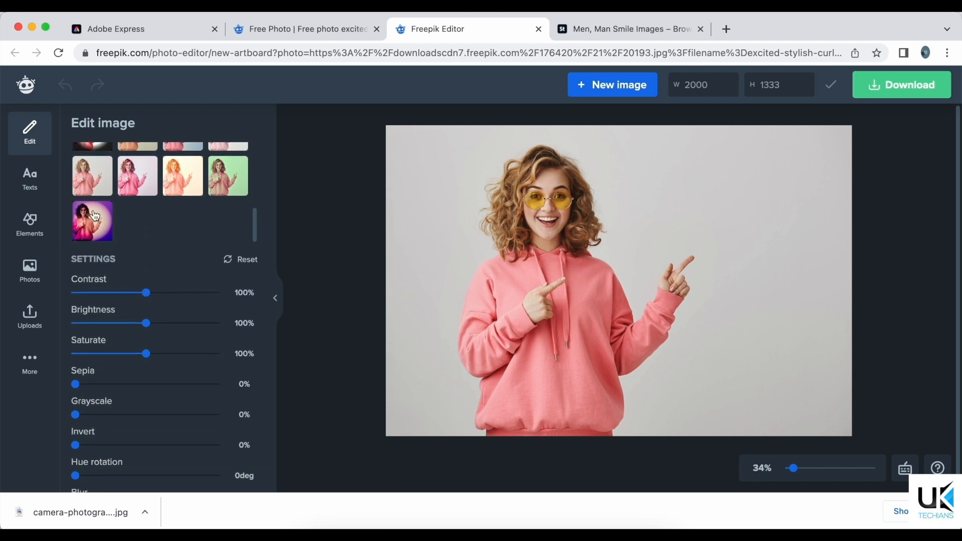
pyautogui.click(95, 216)
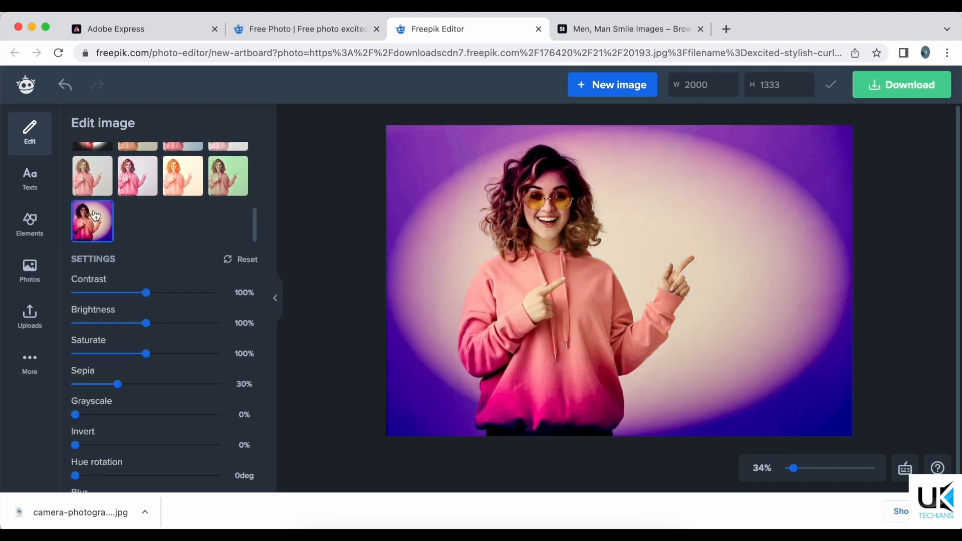
pyautogui.scroll(5, 94, 216)
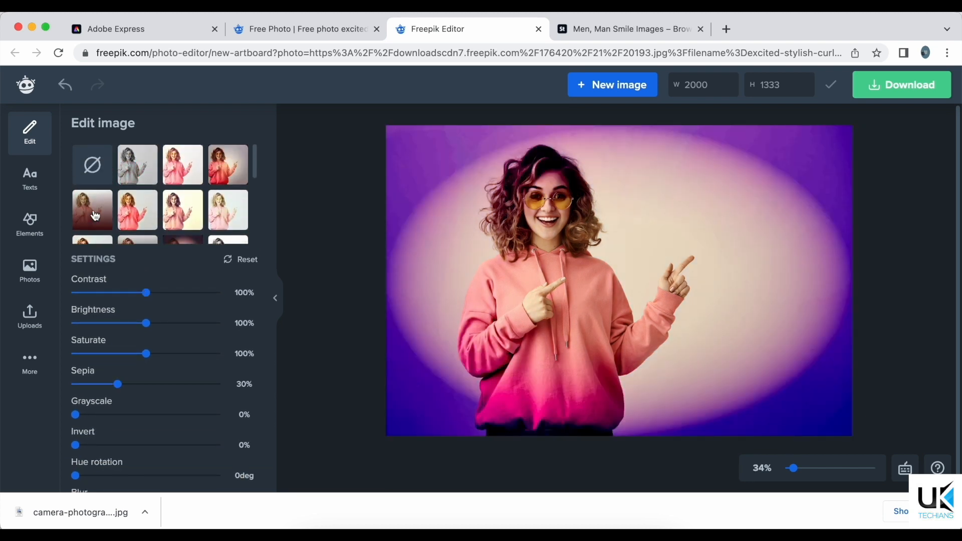
pyautogui.click(150, 184)
pyautogui.click(176, 171)
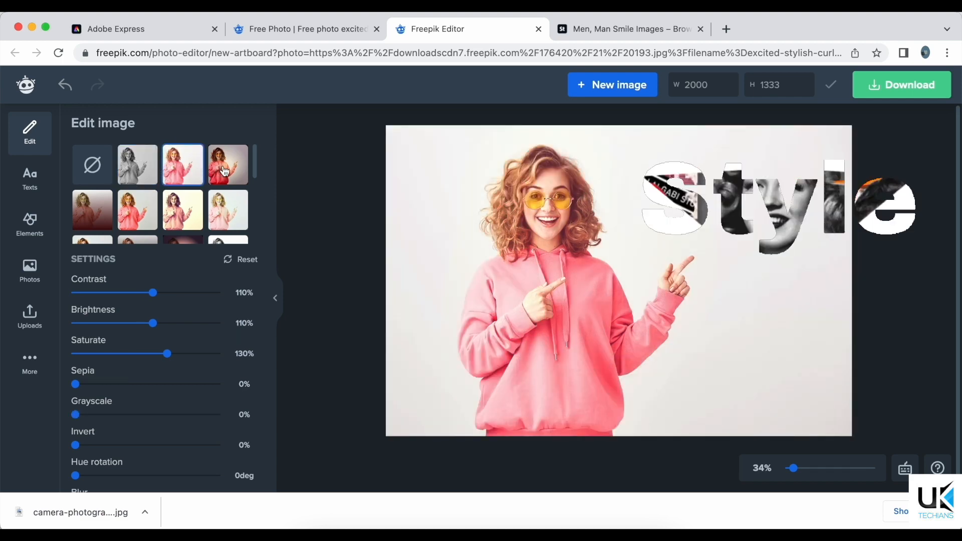
pyautogui.click(225, 171)
pyautogui.click(130, 212)
pyautogui.click(874, 97)
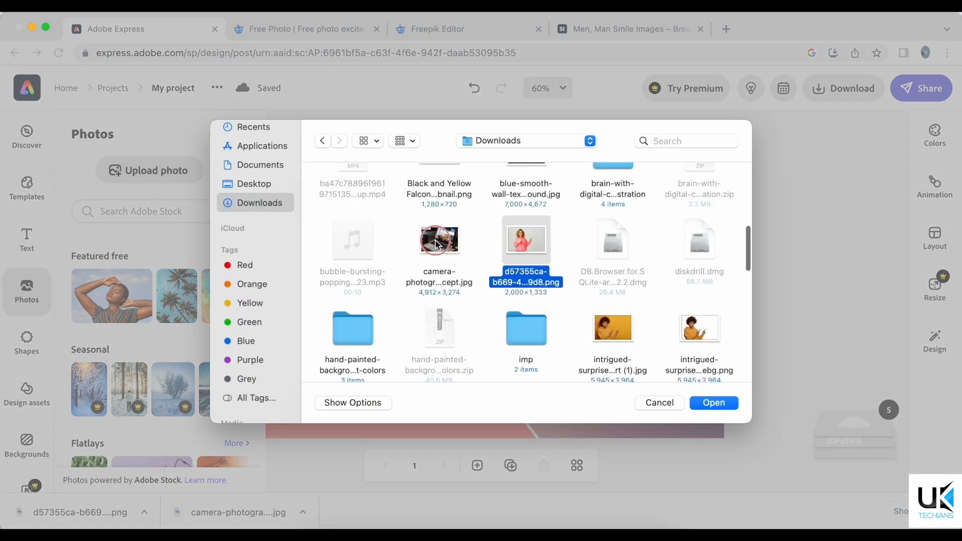
# Upload the downloaded girl and laptop photos to the Adobe Express design and remove the background from both
pyautogui.click(713, 401)
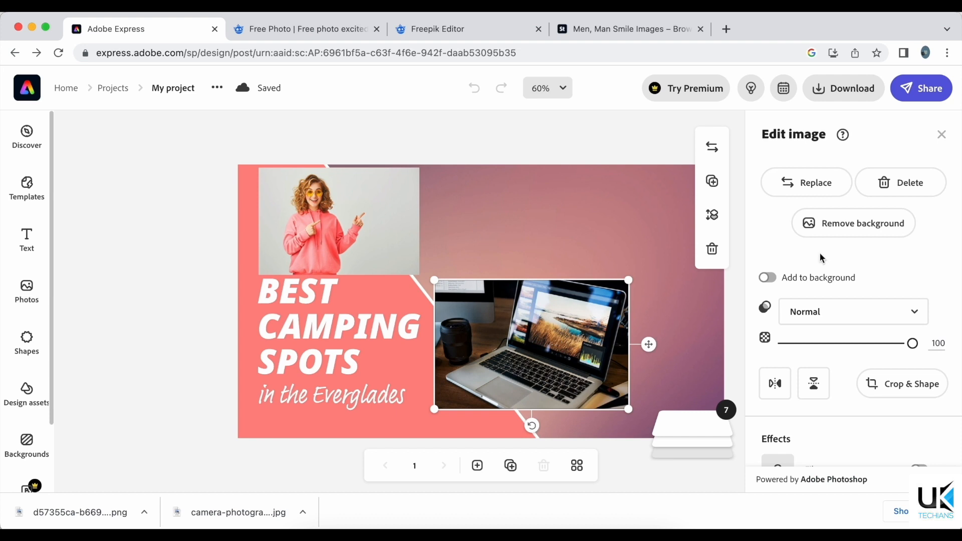
pyautogui.click(861, 223)
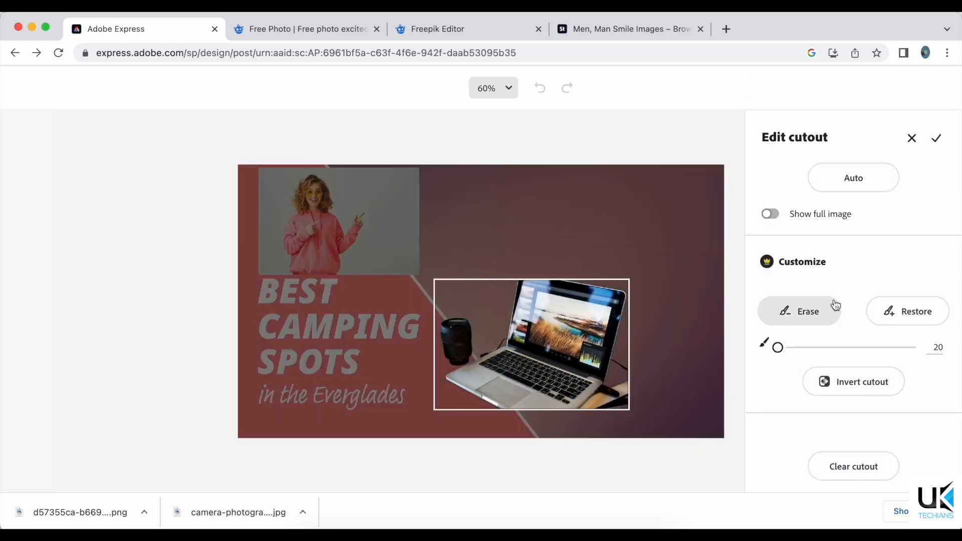
pyautogui.click(303, 237)
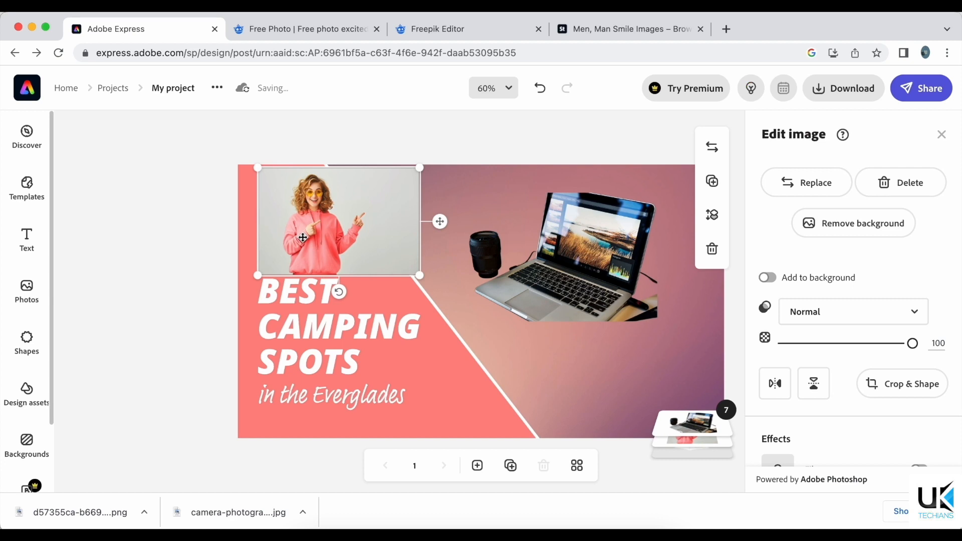
pyautogui.click(856, 223)
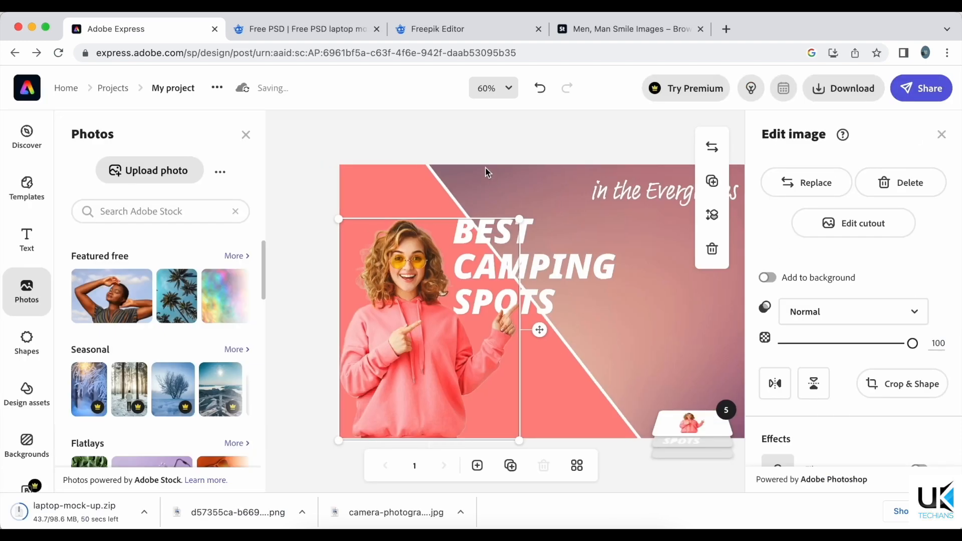
pyautogui.click(489, 157)
pyautogui.click(525, 278)
pyautogui.moveTo(525, 278); pyautogui.dragTo(631, 273)
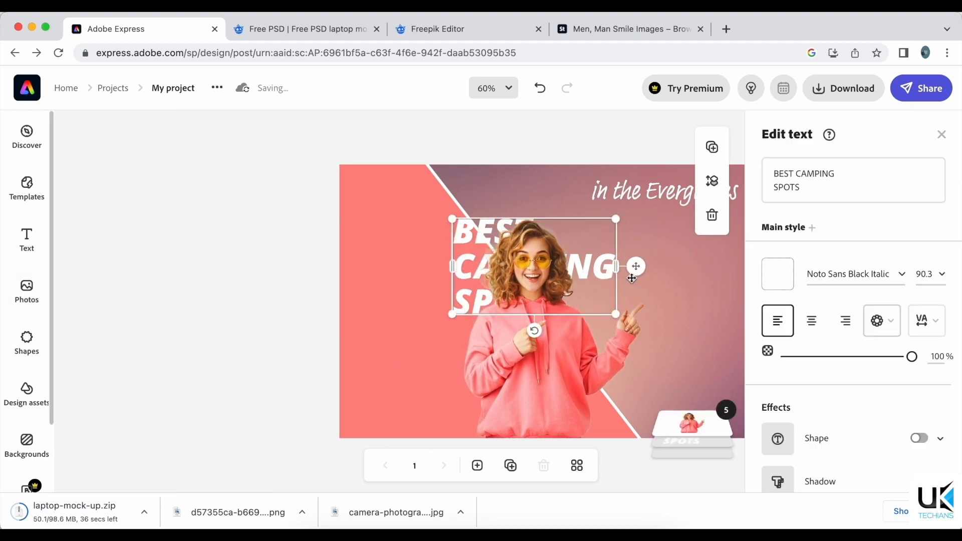
pyautogui.press('super+z')
# Move the BEST CAMPING SPOTS headline up beside the girl and replace its text with "How to create Thumbnail in Adobe Express"
pyautogui.moveTo(555, 275); pyautogui.dragTo(581, 256)
pyautogui.click(581, 256)
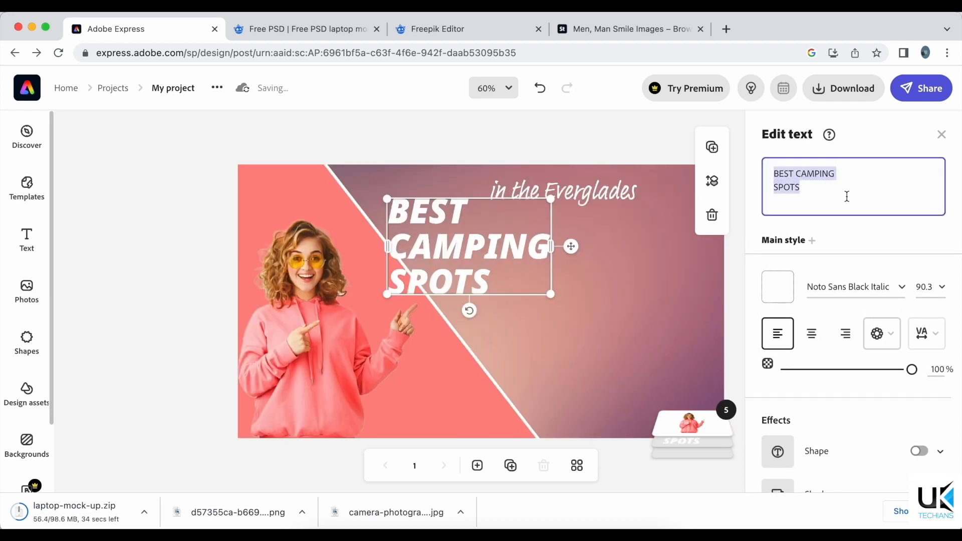
pyautogui.moveTo(847, 195); pyautogui.dragTo(760, 168)
pyautogui.write('How to create Thumbnail in Adobe Express')
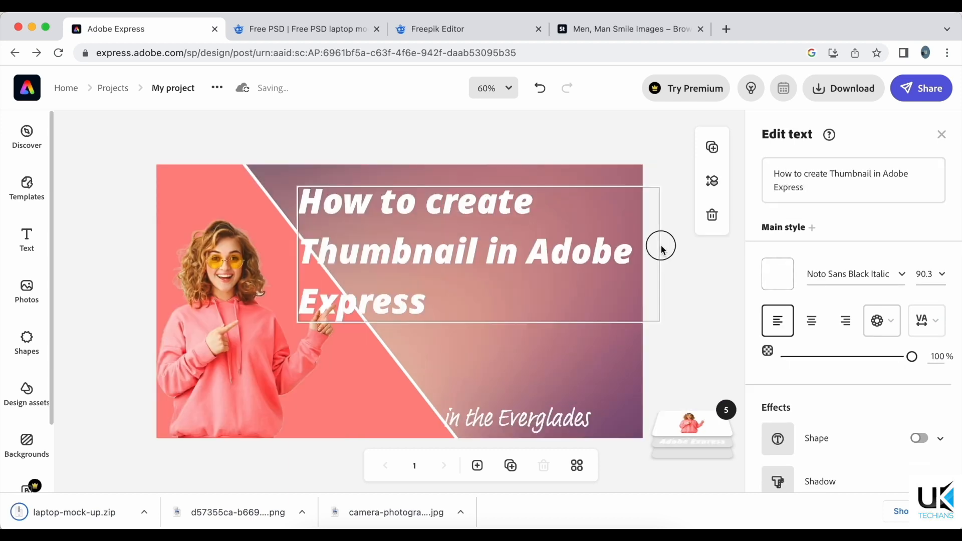
# Resize the headline to fit on two lines along the thumbnail's upper edge, and enlarge the girl's cutout image
pyautogui.moveTo(660, 243); pyautogui.dragTo(634, 253)
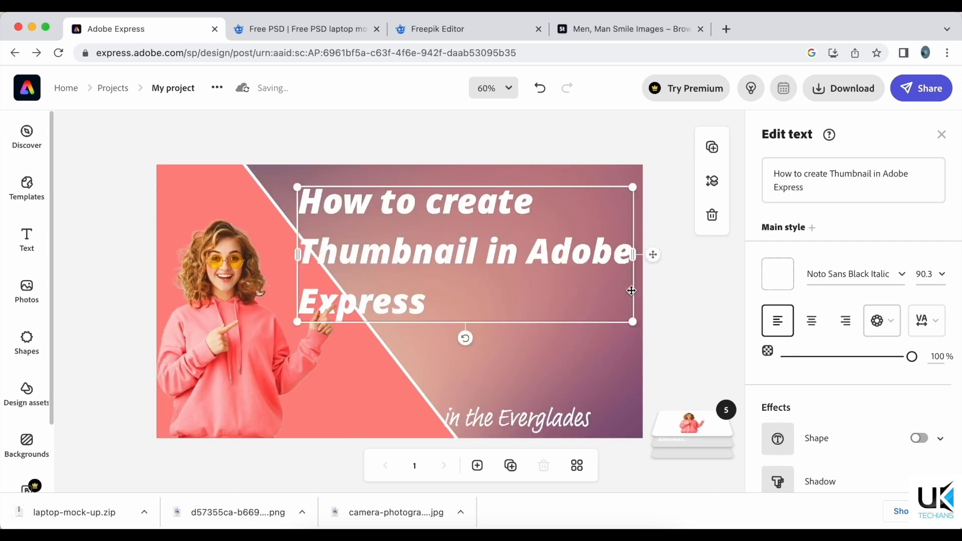
pyautogui.moveTo(633, 322); pyautogui.dragTo(619, 251)
pyautogui.moveTo(338, 442); pyautogui.dragTo(375, 456)
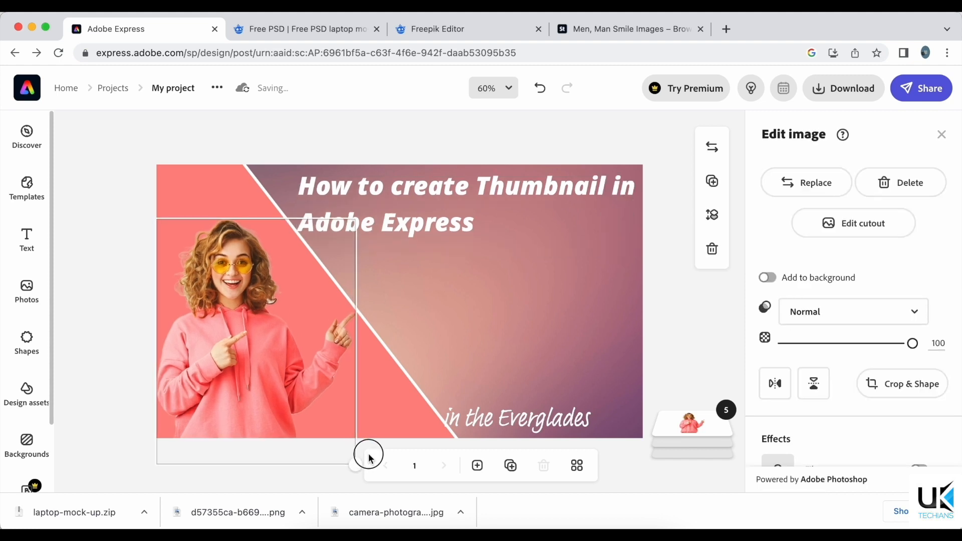
# Move the girl's cutout up and enlarge it so it fills more of the pink area
pyautogui.moveTo(260, 399); pyautogui.dragTo(258, 370)
pyautogui.moveTo(355, 436); pyautogui.dragTo(396, 457)
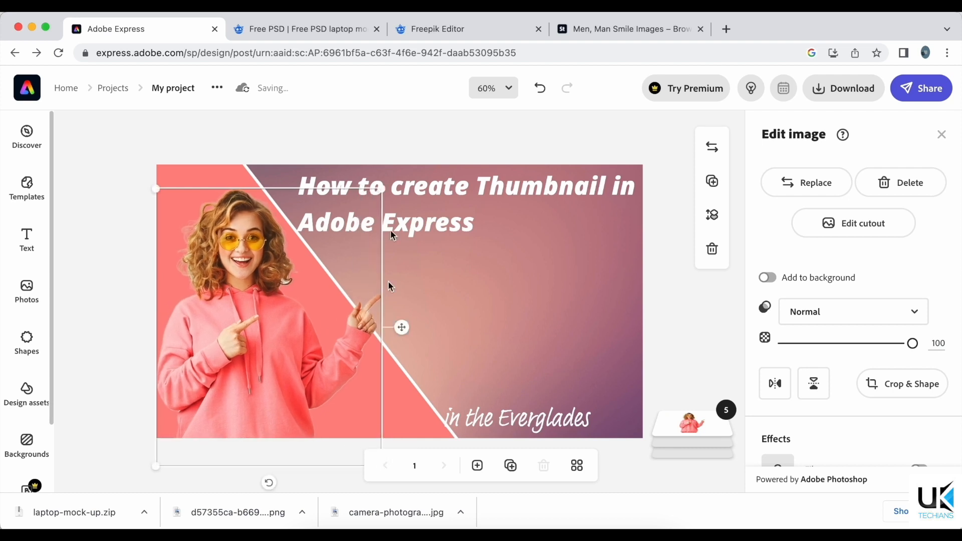
pyautogui.click(356, 154)
# Change the headline's text color to dark red
pyautogui.click(379, 191)
pyautogui.click(422, 193)
pyautogui.click(778, 274)
pyautogui.click(664, 238)
pyautogui.click(613, 214)
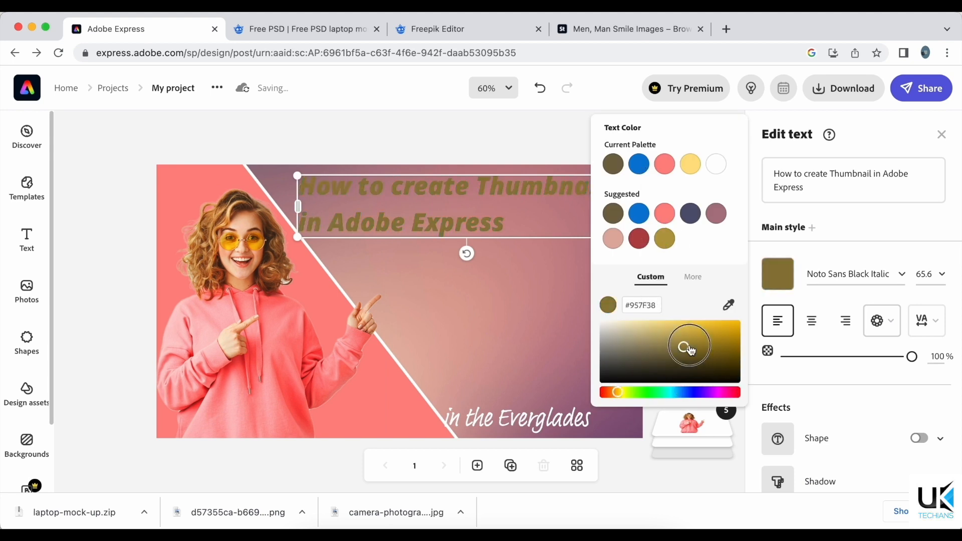
pyautogui.moveTo(674, 352); pyautogui.dragTo(729, 377)
pyautogui.click(646, 392)
pyautogui.click(611, 328)
pyautogui.moveTo(657, 393); pyautogui.dragTo(593, 391)
pyautogui.click(734, 342)
pyautogui.click(506, 301)
# Tighten the headline's line spacing and add a background shape behind its text at 81% opacity
pyautogui.click(419, 214)
pyautogui.click(927, 320)
pyautogui.moveTo(838, 376); pyautogui.dragTo(791, 377)
pyautogui.scroll(-2, 847, 281)
pyautogui.click(921, 338)
pyautogui.click(937, 381)
pyautogui.click(937, 381)
pyautogui.scroll(-2, 933, 382)
pyautogui.moveTo(913, 371); pyautogui.dragTo(887, 372)
# Add a dark red shadow to the headline with its angle at 90 and its distance at 39
pyautogui.click(922, 421)
pyautogui.scroll(-2, 925, 428)
pyautogui.click(778, 407)
pyautogui.click(664, 347)
pyautogui.click(613, 347)
pyautogui.click(668, 297)
pyautogui.click(616, 299)
pyautogui.scroll(-2, 874, 415)
pyautogui.moveTo(848, 416)
pyautogui.mouseDown()
pyautogui.moveTo(859, 415)
pyautogui.moveTo(836, 415)
pyautogui.mouseUp()
pyautogui.moveTo(897, 393)
pyautogui.mouseDown()
pyautogui.moveTo(811, 393)
pyautogui.moveTo(882, 393)
pyautogui.mouseUp()
# Turn on an outline for the headline and choose a color for it
pyautogui.scroll(-2, 917, 353)
pyautogui.click(920, 347)
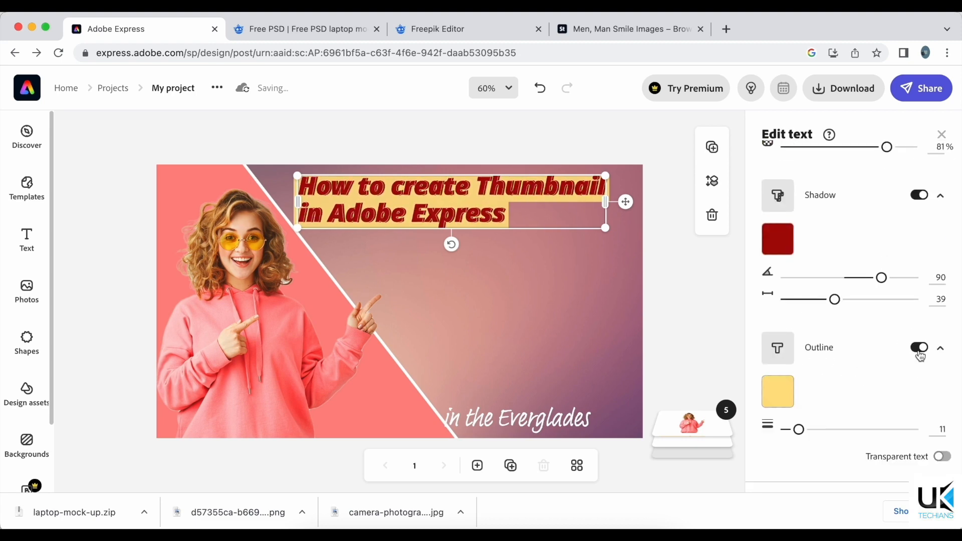
pyautogui.click(778, 391)
pyautogui.click(665, 332)
pyautogui.click(691, 332)
pyautogui.click(458, 241)
pyautogui.click(451, 214)
# Center-align the headline text
pyautogui.scroll(-10, 845, 361)
pyautogui.click(842, 385)
pyautogui.click(663, 314)
pyautogui.click(551, 193)
pyautogui.click(813, 320)
pyautogui.click(677, 309)
# Move the "in the Everglades" text below the headline and replace it with "For Free in 5 minutes"
pyautogui.moveTo(545, 420); pyautogui.dragTo(466, 259)
pyautogui.click(905, 170)
pyautogui.hotkey('ctrl', 'a')
pyautogui.write('For Free in')
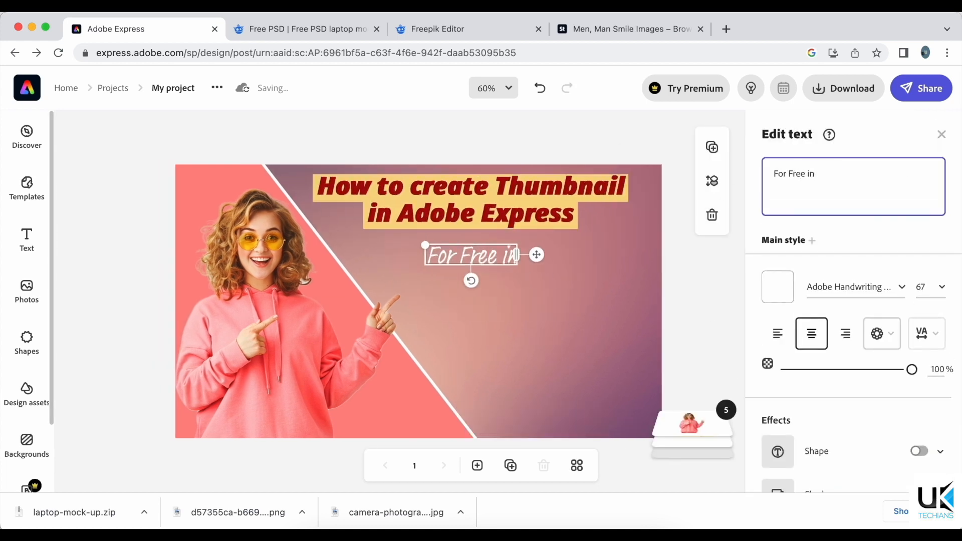
pyautogui.write(' 5 minutes')
# Set the "For Free in 5 minutes" text in Roboto Slab Bold and position it centered under the headline
pyautogui.click(846, 274)
pyautogui.scroll(-3, 828, 417)
pyautogui.scroll(-10, 829, 416)
pyautogui.click(832, 321)
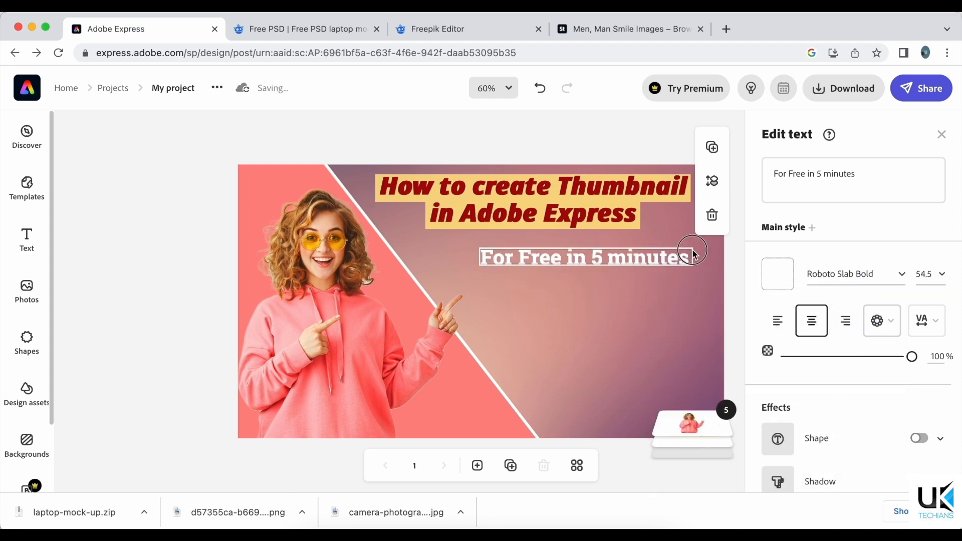
pyautogui.click(692, 254)
pyautogui.click(553, 249)
# Try several text colors on the "For Free in 5 minutes" line, ending with a dark gold
pyautogui.click(773, 271)
pyautogui.click(638, 163)
pyautogui.click(664, 163)
pyautogui.click(690, 164)
pyautogui.moveTo(702, 335); pyautogui.dragTo(776, 343)
# Try a background shape and its settings on the "For Free in 5 minutes" line, and undo the last two changes
pyautogui.click(923, 439)
pyautogui.scroll(-2, 902, 436)
pyautogui.click(785, 420)
pyautogui.click(798, 120)
pyautogui.click(556, 275)
pyautogui.click(545, 248)
pyautogui.scroll(-2, 957, 379)
pyautogui.click(941, 379)
pyautogui.moveTo(901, 484); pyautogui.dragTo(841, 484)
pyautogui.click(712, 311)
pyautogui.scroll(-3, 862, 381)
pyautogui.click(941, 353)
pyautogui.click(874, 400)
pyautogui.press('super+z')
pyautogui.press('super+z')
# Add a shadow to the "For Free in 5 minutes" text and set its color to light grey #EBEBEC
pyautogui.click(577, 244)
pyautogui.click(920, 439)
pyautogui.scroll(-1, 920, 439)
pyautogui.click(778, 425)
pyautogui.click(613, 403)
pyautogui.click(717, 378)
pyautogui.moveTo(605, 489); pyautogui.dragTo(678, 520)
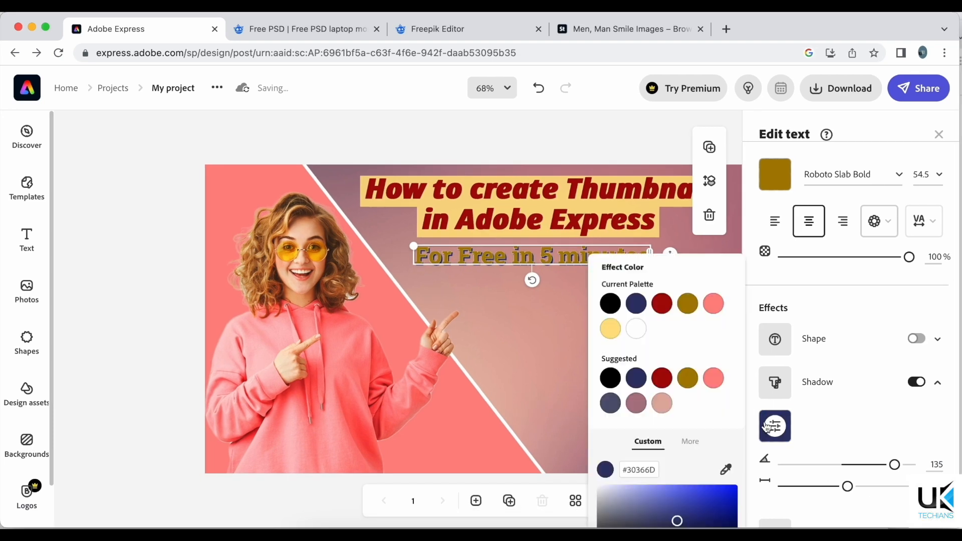
pyautogui.moveTo(680, 521); pyautogui.dragTo(516, 354)
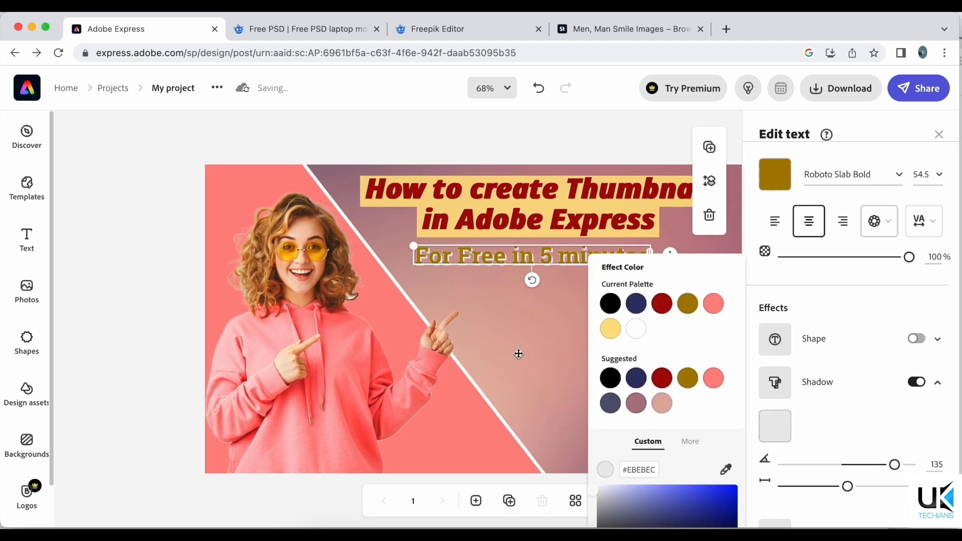
pyautogui.scroll(-2, 778, 454)
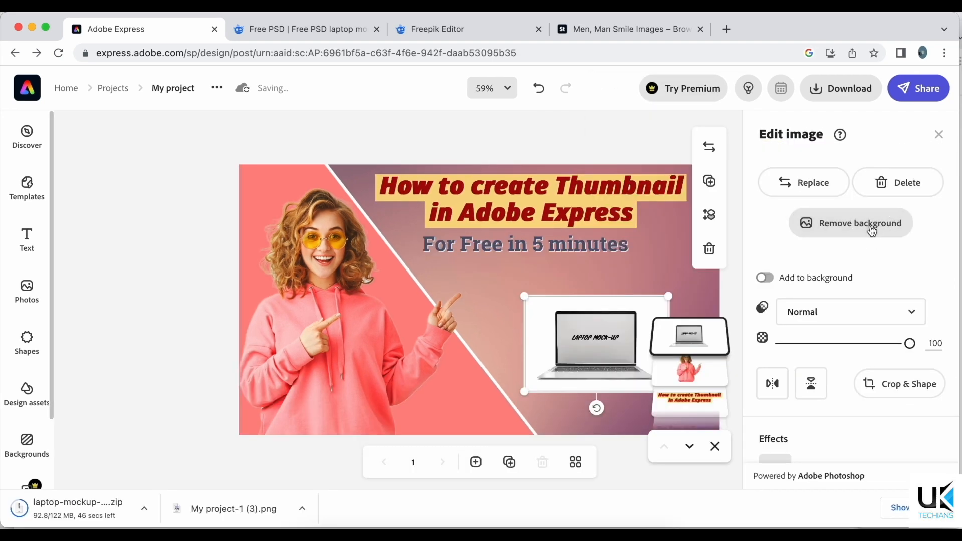
# Remove the laptop mock-up image's background, then enlarge the laptop and place it below the subtitle
pyautogui.click(871, 225)
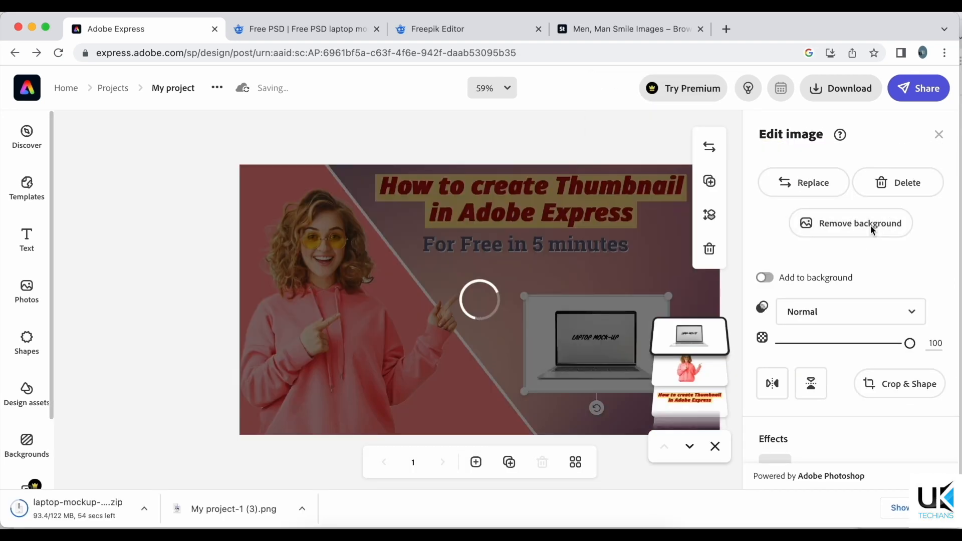
pyautogui.click(655, 378)
pyautogui.click(612, 359)
pyautogui.moveTo(536, 379); pyautogui.dragTo(382, 416)
pyautogui.moveTo(498, 400); pyautogui.dragTo(525, 354)
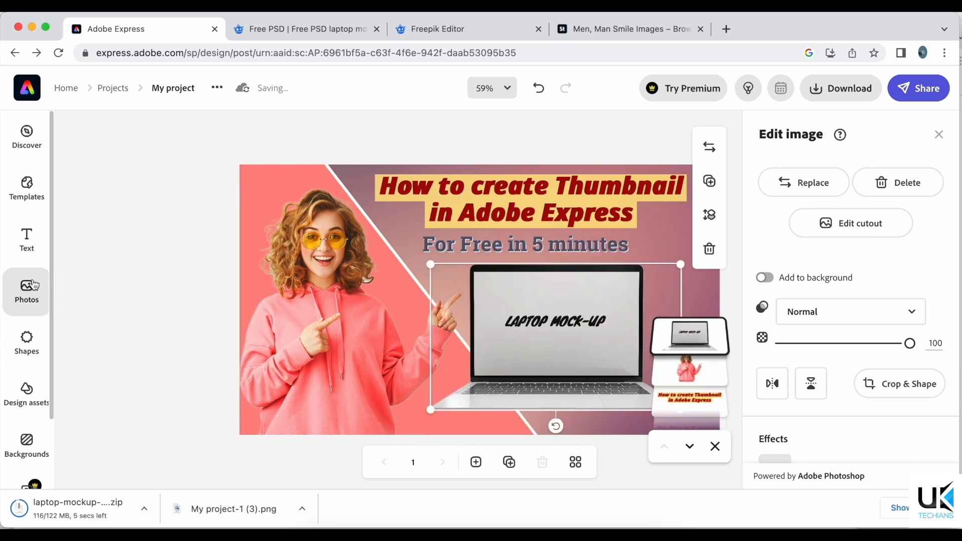
# Upload My project-1 (3).png from the Downloads folder and place it over the laptop's screen
pyautogui.click(26, 289)
pyautogui.click(179, 170)
pyautogui.click(258, 225)
pyautogui.scroll(-10, 436, 275)
pyautogui.scroll(-3, 436, 274)
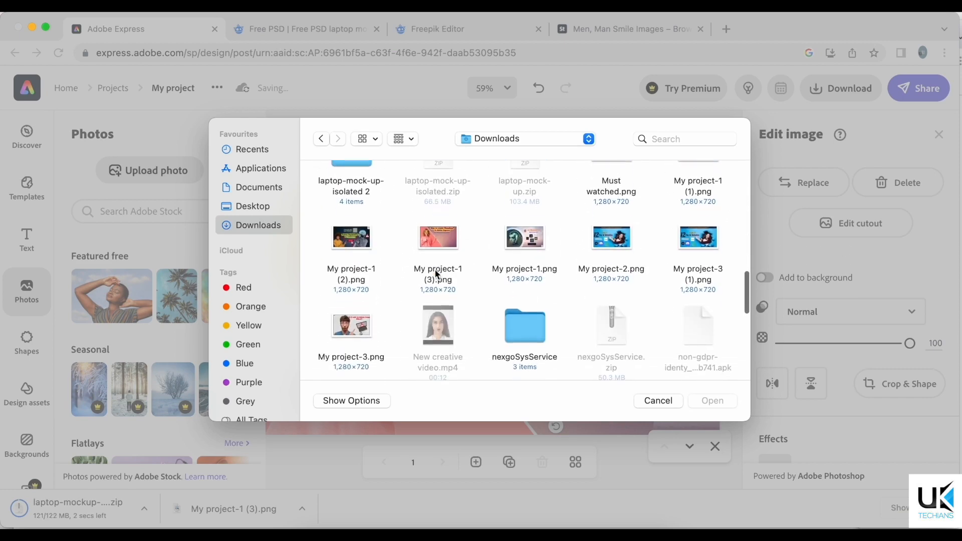
pyautogui.click(436, 275)
pyautogui.click(724, 399)
pyautogui.moveTo(569, 390); pyautogui.dragTo(594, 328)
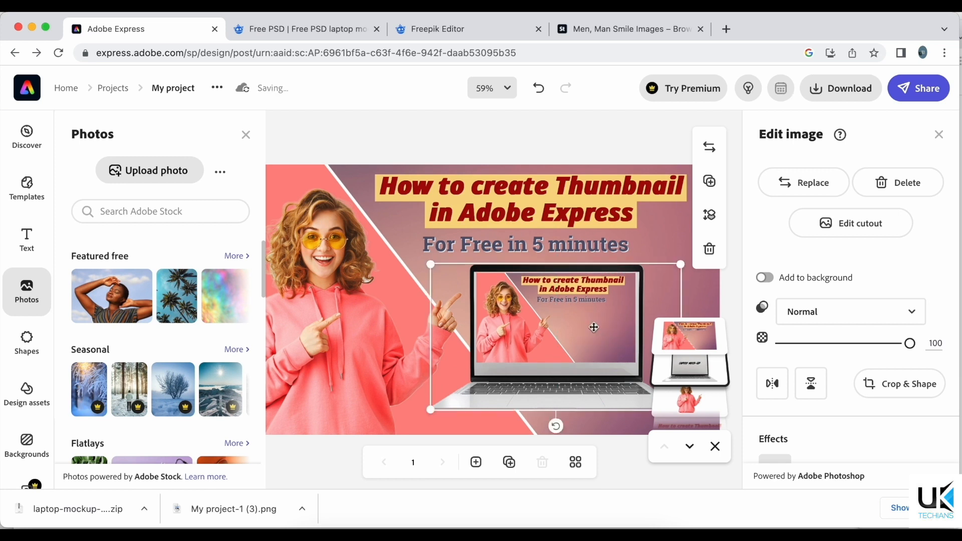
# Resize and nudge the uploaded thumbnail image so it fits within the laptop's screen
pyautogui.click(940, 135)
pyautogui.click(626, 351)
pyautogui.moveTo(636, 363); pyautogui.dragTo(640, 366)
pyautogui.moveTo(574, 334); pyautogui.dragTo(572, 345)
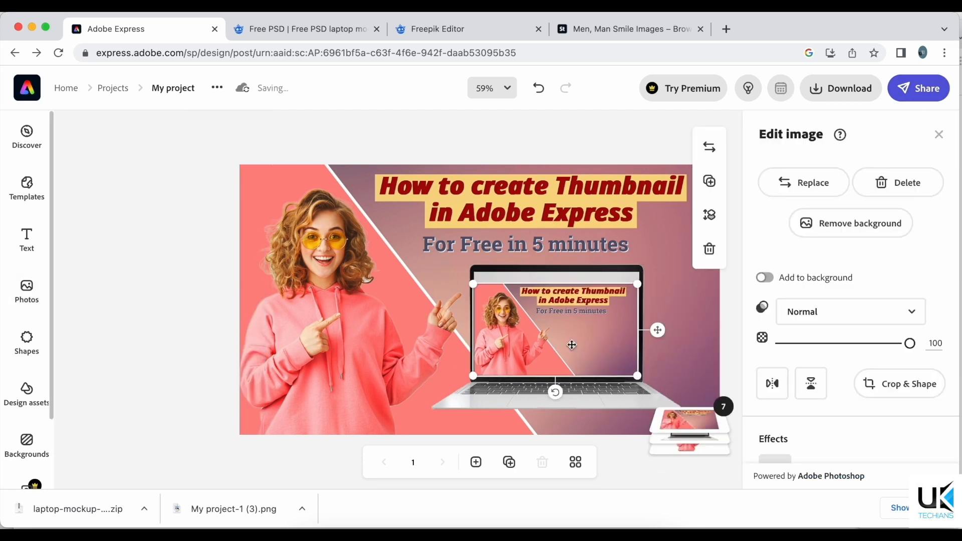
pyautogui.press('Right')
pyautogui.press('Right')
pyautogui.click(686, 304)
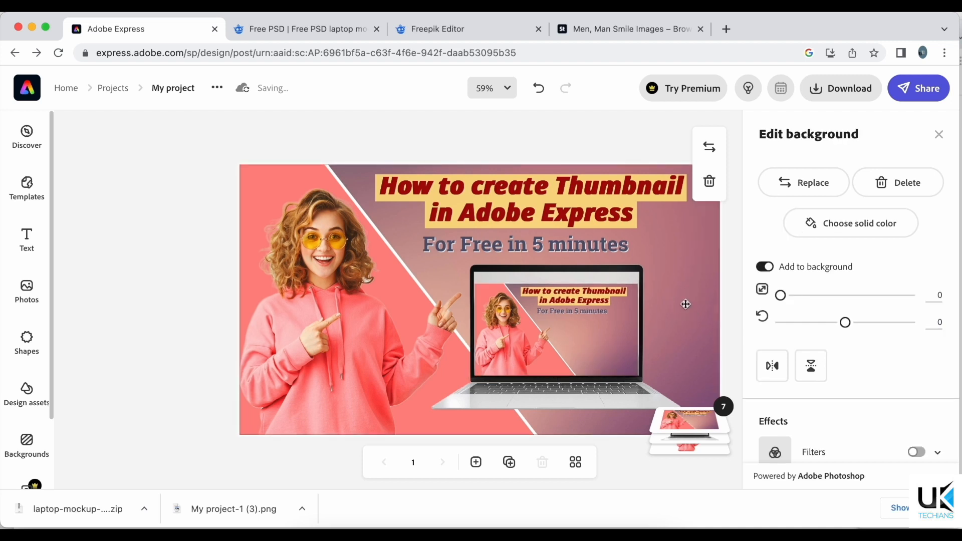
pyautogui.click(631, 310)
pyautogui.click(686, 296)
pyautogui.click(589, 322)
pyautogui.moveTo(475, 376); pyautogui.dragTo(475, 368)
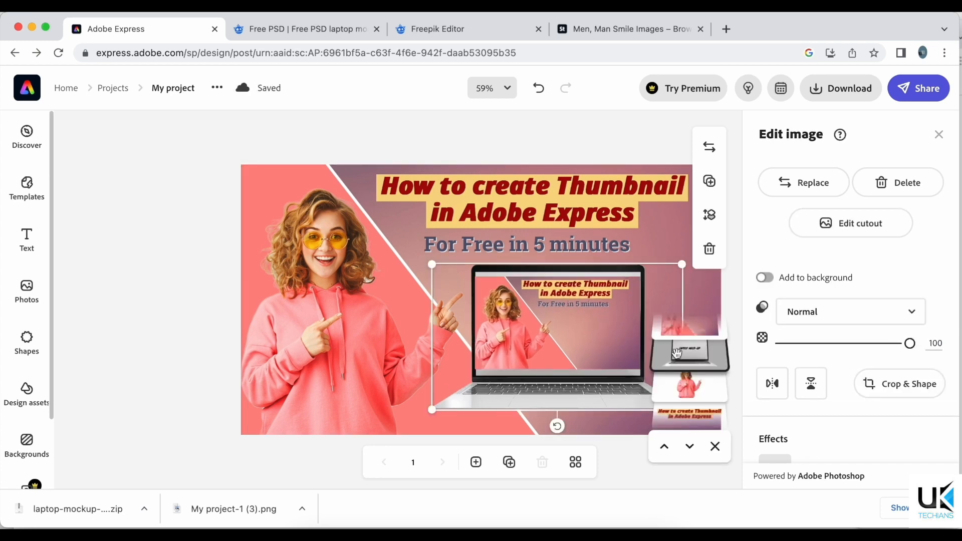
# Bring the laptop layer in front of the small thumbnail image and add a square shape over the laptop's screen
pyautogui.moveTo(672, 354)
pyautogui.mouseDown()
pyautogui.moveTo(673, 305)
pyautogui.moveTo(673, 343)
pyautogui.mouseUp()
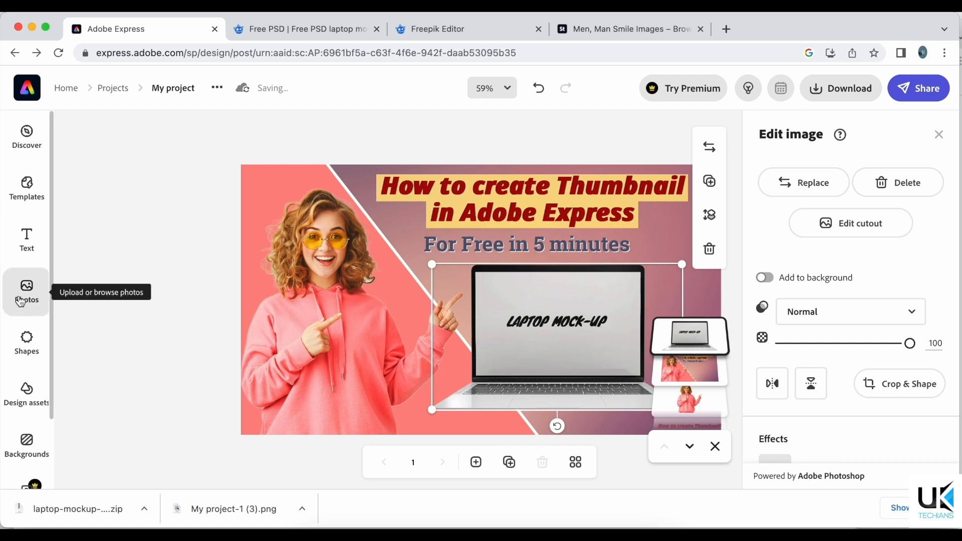
pyautogui.click(28, 331)
pyautogui.scroll(-5, 140, 341)
pyautogui.scroll(5, 140, 342)
pyautogui.click(149, 300)
pyautogui.moveTo(380, 251); pyautogui.dragTo(548, 337)
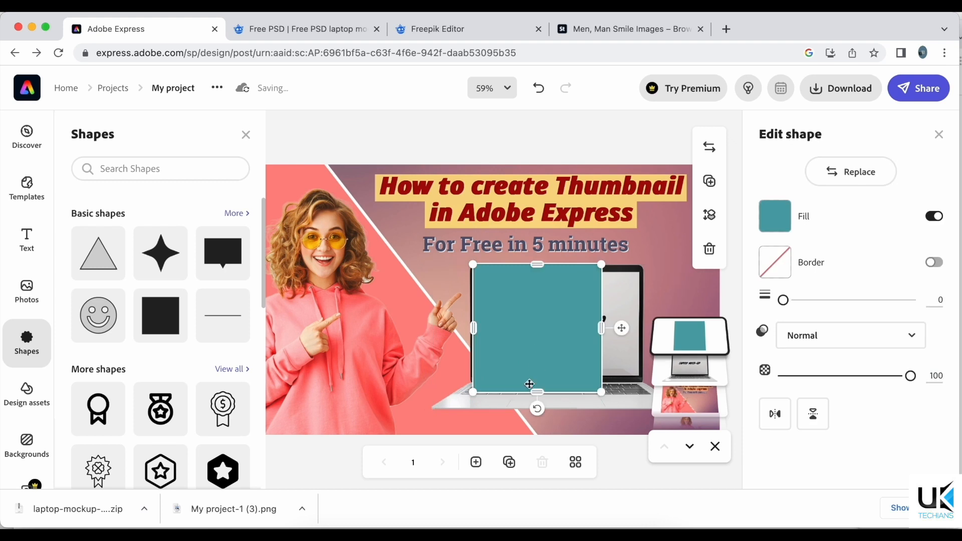
# Stretch the square into a rectangle that exactly covers the laptop's screen
pyautogui.moveTo(535, 392); pyautogui.dragTo(533, 370)
pyautogui.moveTo(602, 321); pyautogui.dragTo(638, 326)
pyautogui.moveTo(558, 267); pyautogui.dragTo(555, 272)
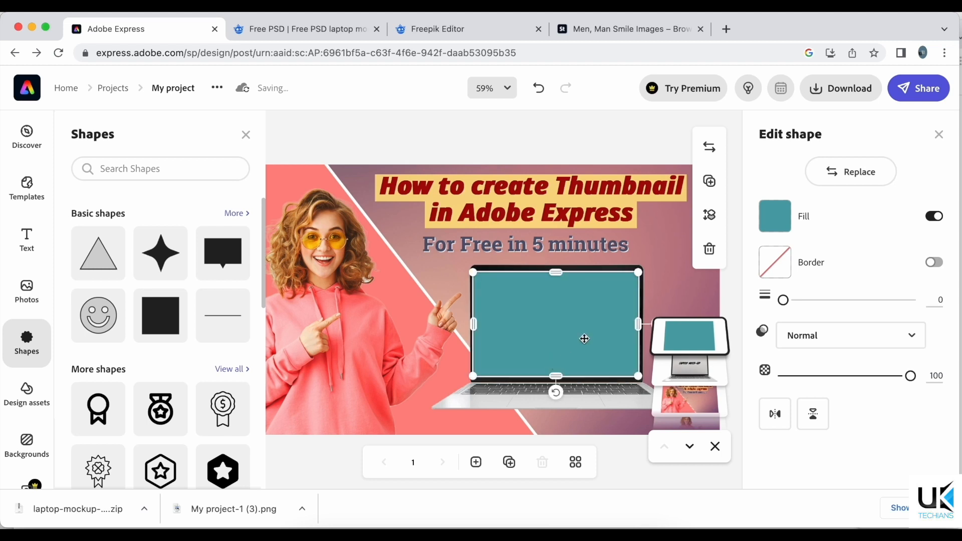
pyautogui.click(673, 291)
pyautogui.click(625, 307)
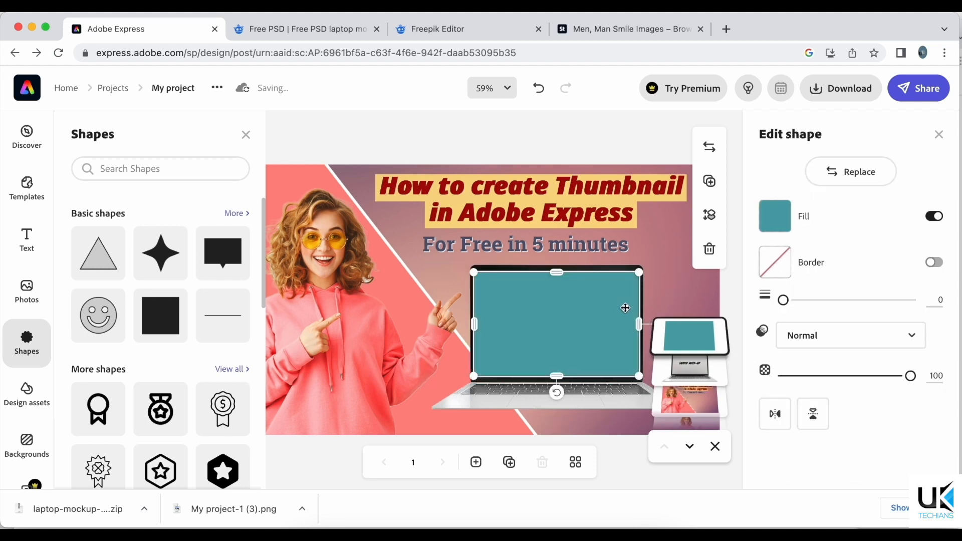
pyautogui.click(652, 285)
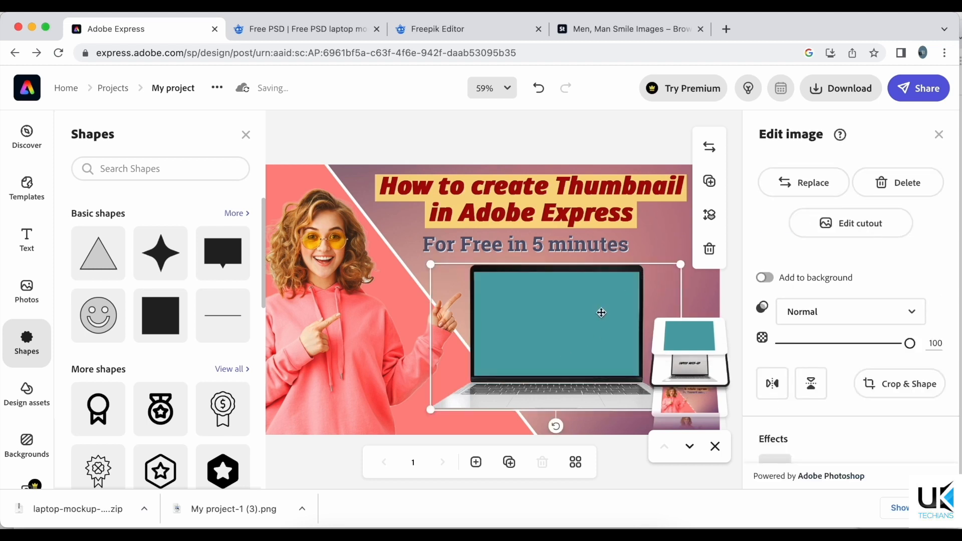
# Fill the rectangle on the laptop's screen with pink #FF8884
pyautogui.click(571, 325)
pyautogui.click(772, 217)
pyautogui.click(688, 197)
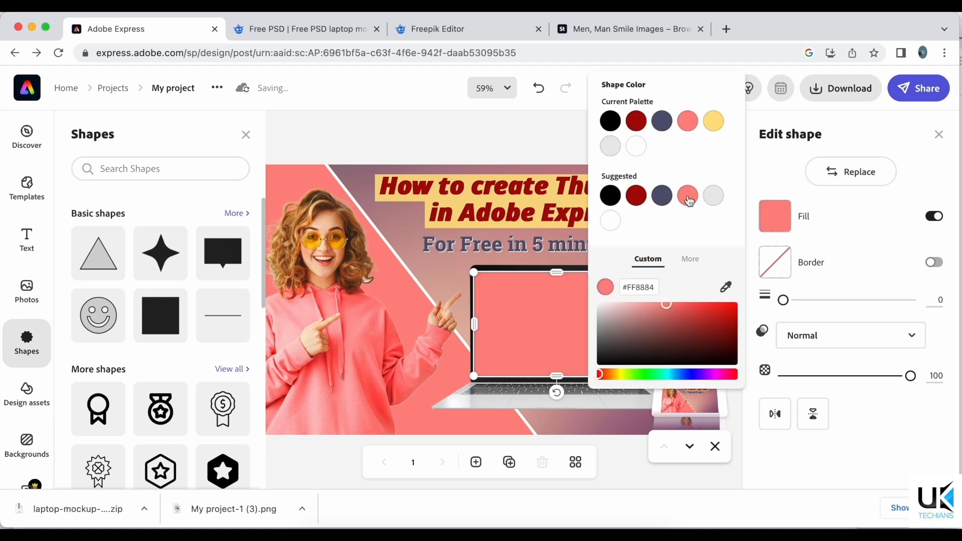
pyautogui.click(553, 262)
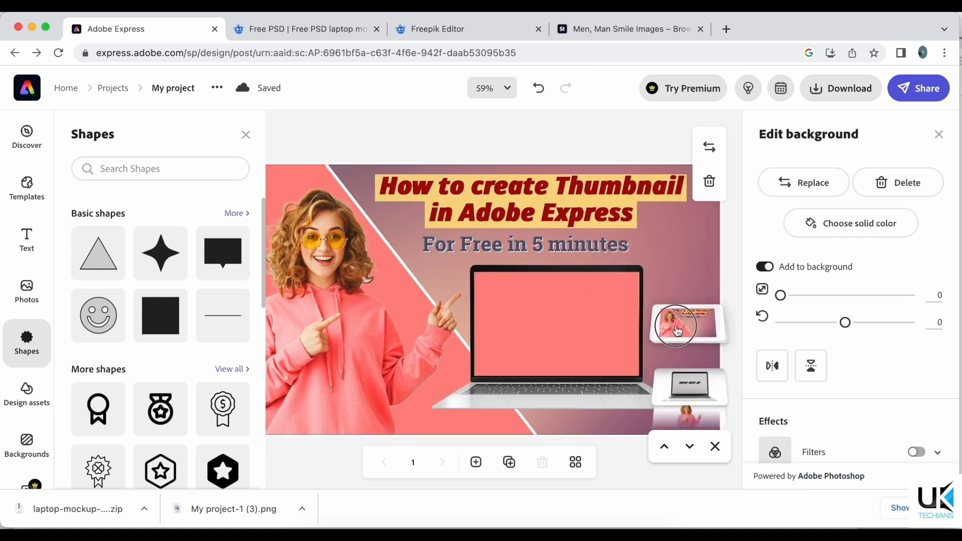
# Bring the small thumbnail image's layer above the pink rectangle and set the rectangle's opacity to 23
pyautogui.moveTo(679, 352); pyautogui.dragTo(679, 352)
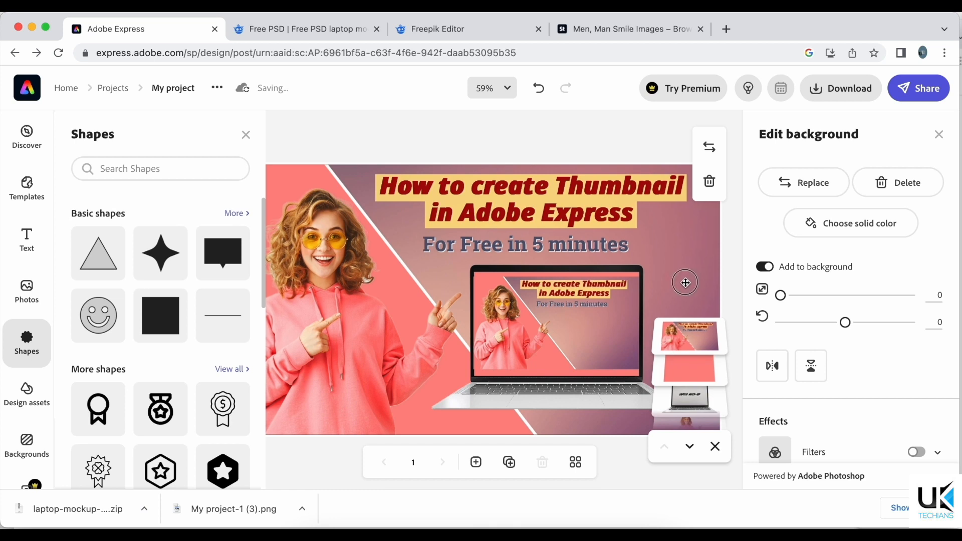
pyautogui.click(685, 379)
pyautogui.click(772, 228)
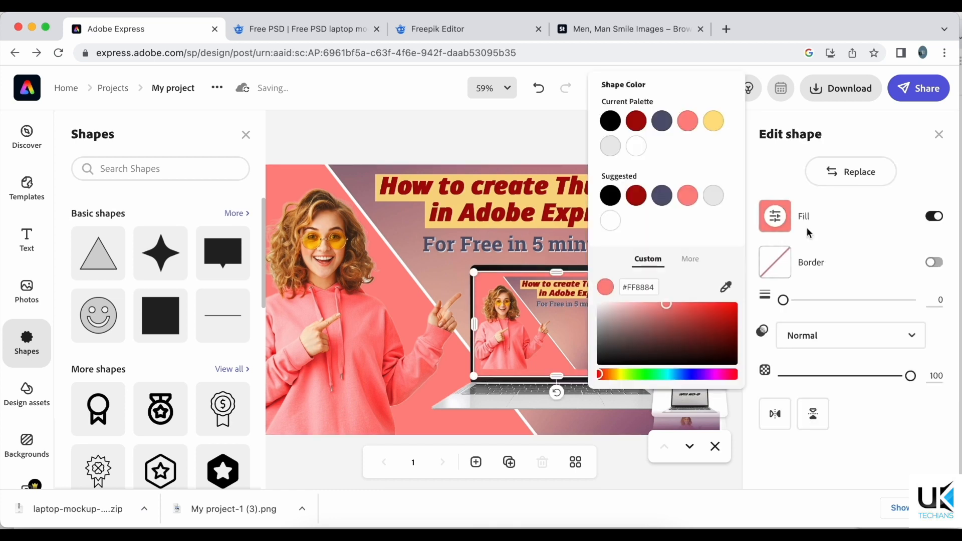
pyautogui.moveTo(911, 379); pyautogui.dragTo(819, 377)
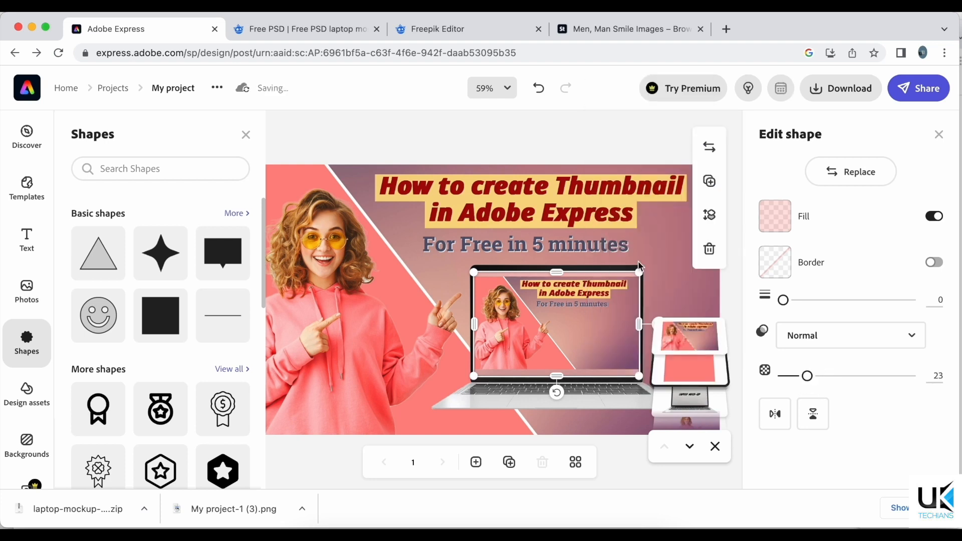
pyautogui.click(672, 266)
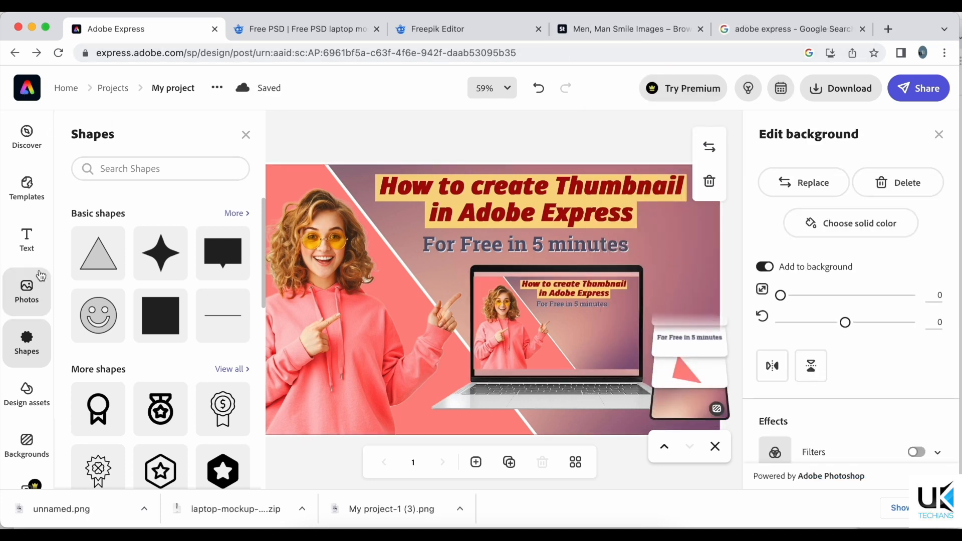
# Upload the Adobe Express logo, unnamed.png, from the Desktop folder
pyautogui.scroll(-2, 40, 275)
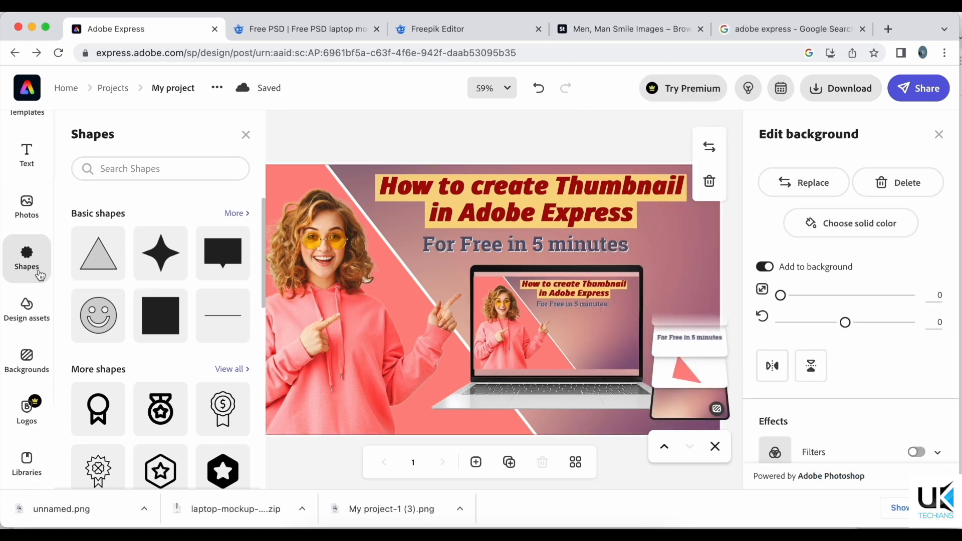
pyautogui.scroll(2, 30, 276)
pyautogui.click(27, 289)
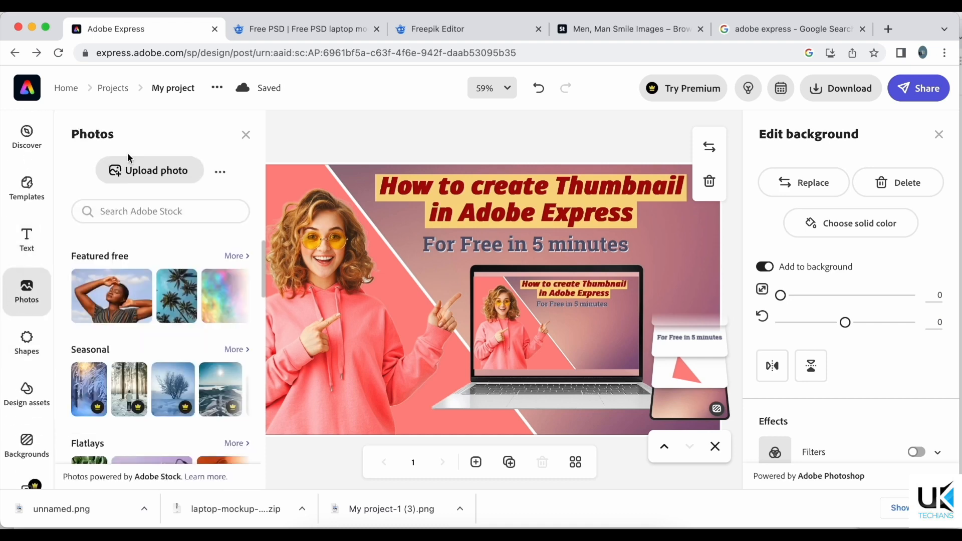
pyautogui.click(149, 170)
pyautogui.click(253, 206)
pyautogui.click(612, 288)
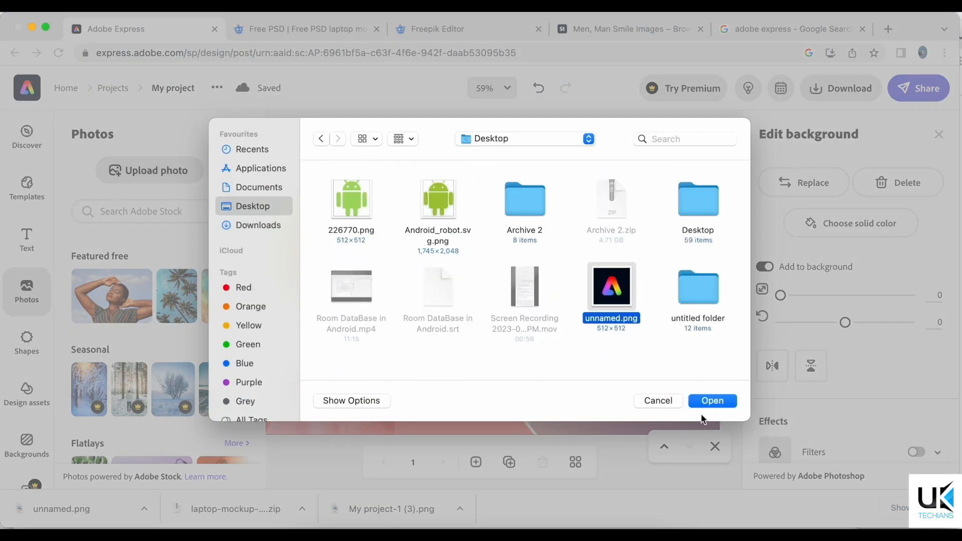
pyautogui.click(713, 401)
# Shrink the logo onto the laptop's screen, and move the laptop with its screen contents toward the thumbnail's lower-right corner
pyautogui.moveTo(297, 251); pyautogui.dragTo(532, 339)
pyautogui.moveTo(605, 381); pyautogui.dragTo(601, 343)
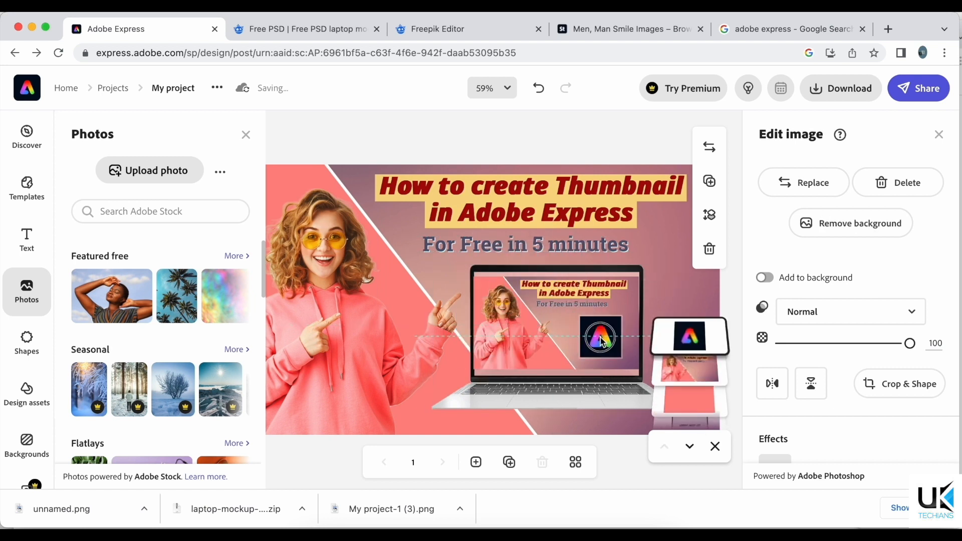
pyautogui.click(614, 415)
pyautogui.click(600, 399)
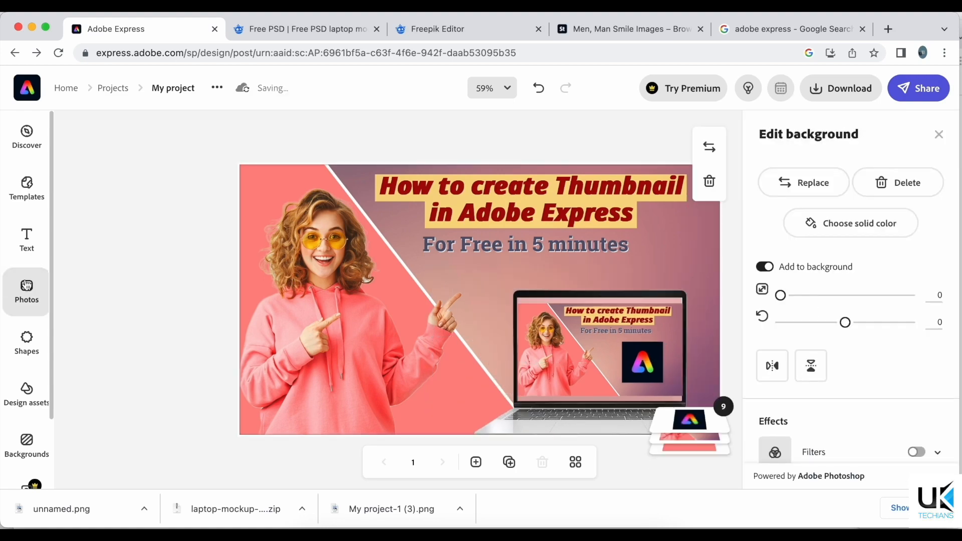
# Upload the UK Techians logo and place it at a small size in the thumbnail's upper-right corner
pyautogui.click(27, 291)
pyautogui.click(150, 170)
pyautogui.click(723, 402)
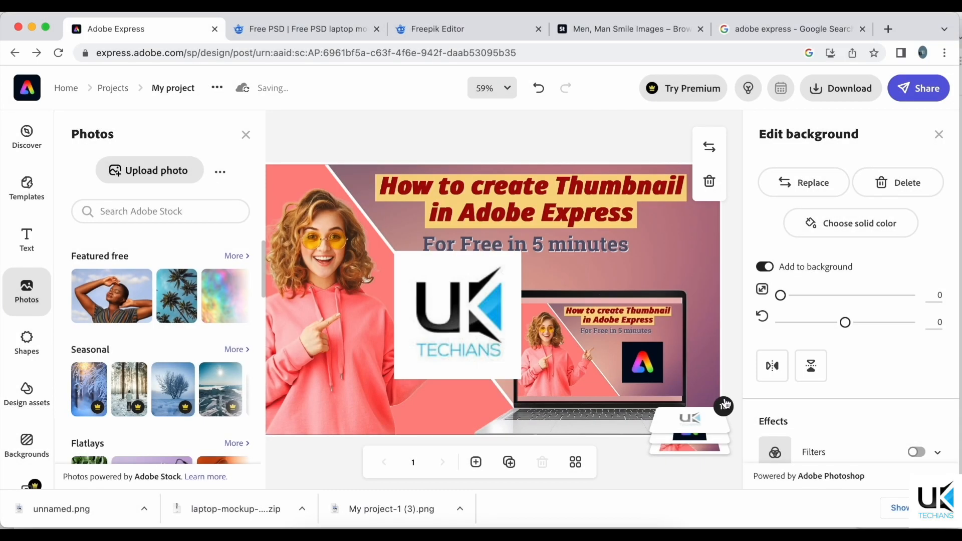
pyautogui.click(457, 318)
pyautogui.moveTo(472, 380); pyautogui.dragTo(650, 192)
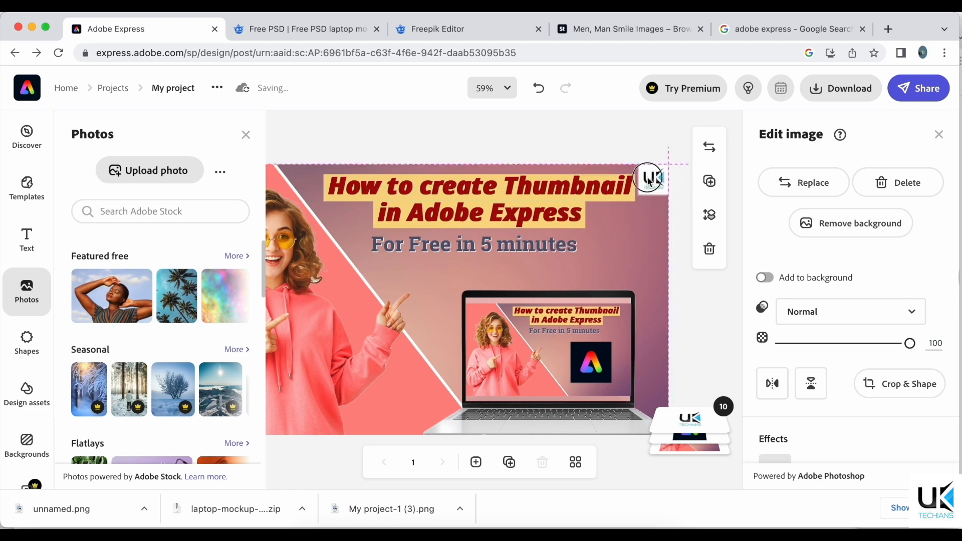
# Shift the headline and the "For Free in 5 minutes" line slightly left, away from the corner logo
pyautogui.click(589, 190)
pyautogui.moveTo(571, 191); pyautogui.dragTo(555, 188)
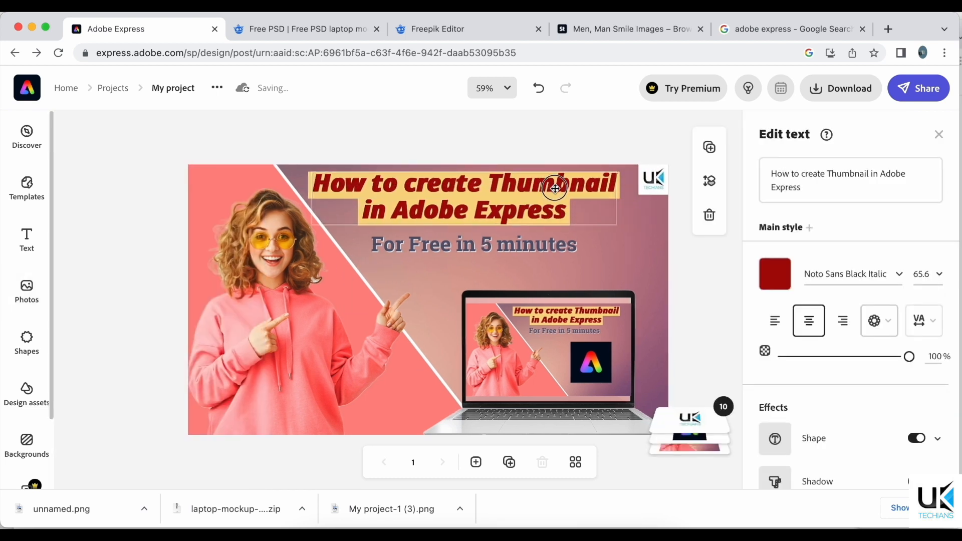
pyautogui.click(552, 245)
pyautogui.moveTo(551, 245); pyautogui.dragTo(536, 244)
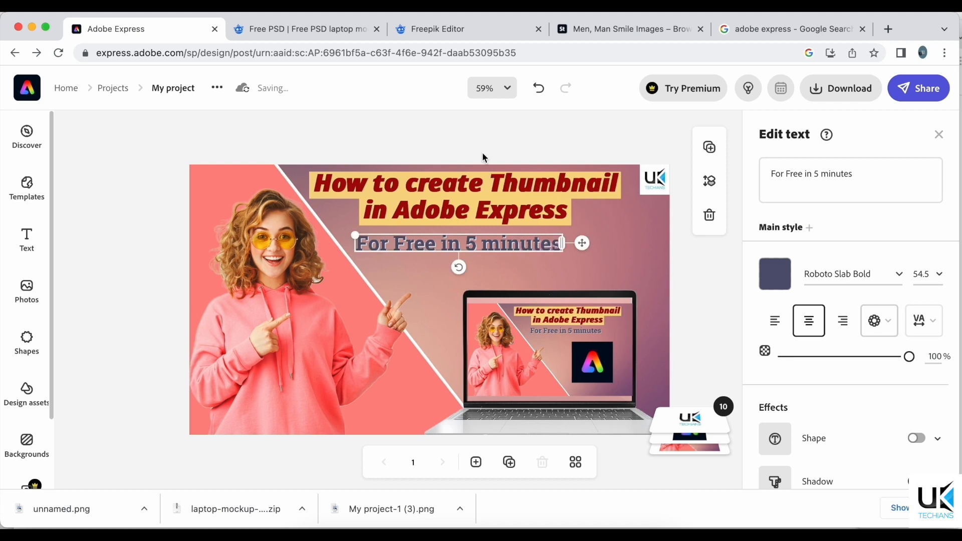
pyautogui.click(484, 157)
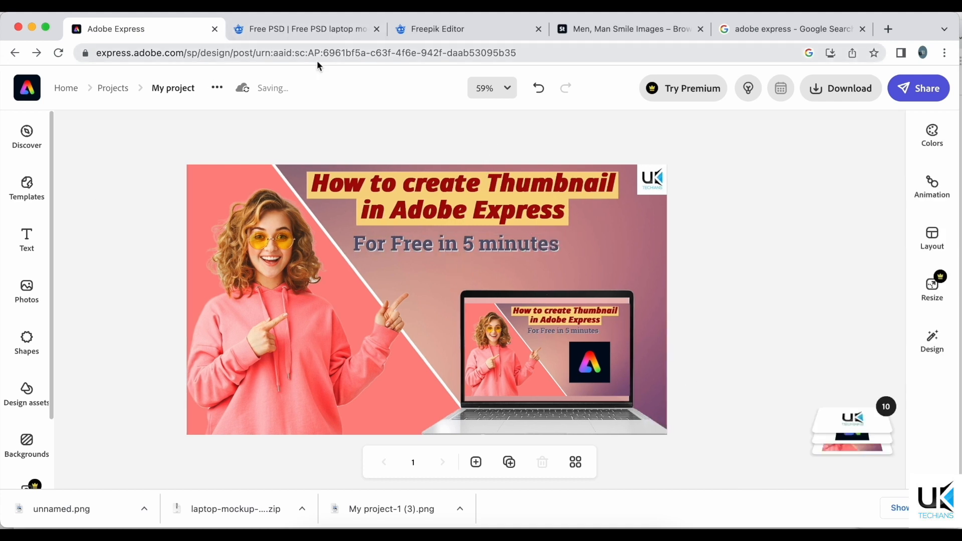
# Download the finished thumbnail
pyautogui.click(840, 95)
pyautogui.click(722, 230)
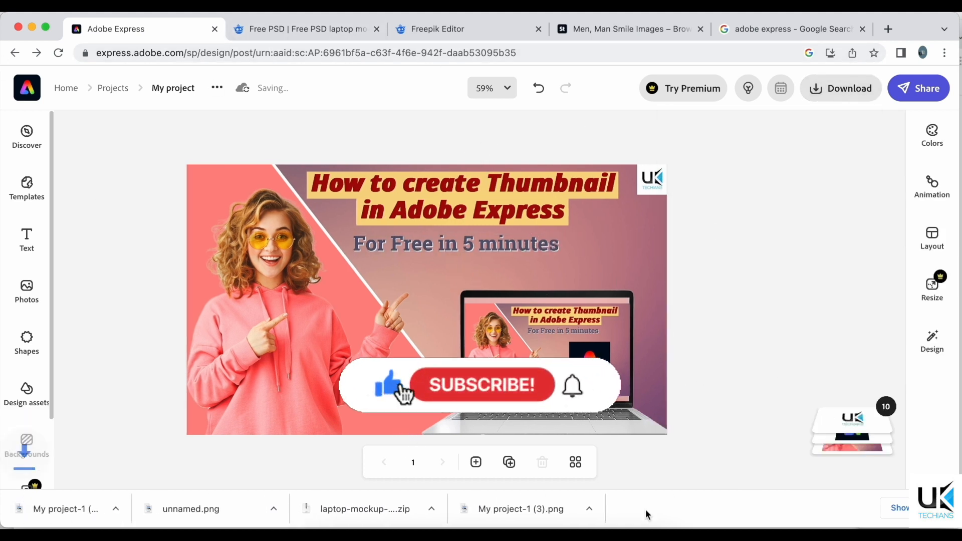